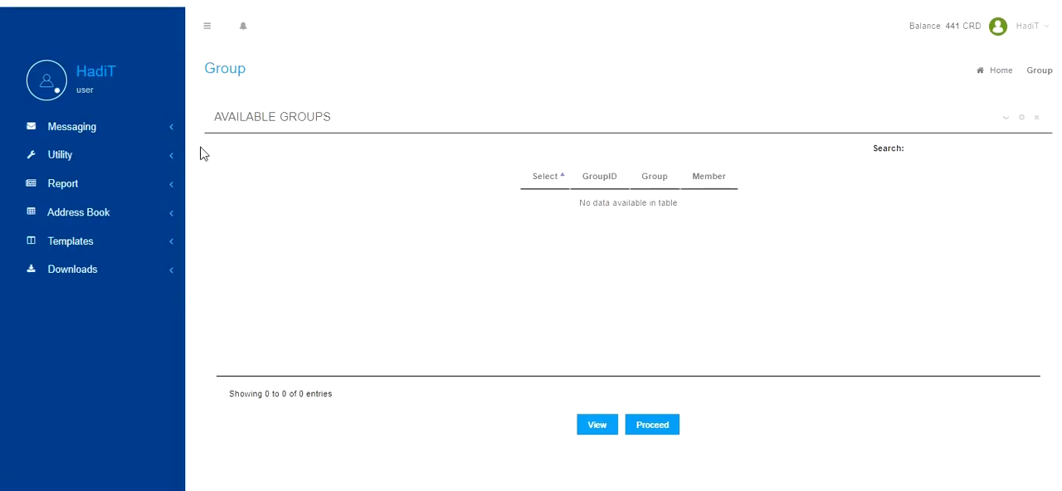
Create an address book group named Grade11 and open the form for adding contacts to it.
click(161, 132)
click(161, 133)
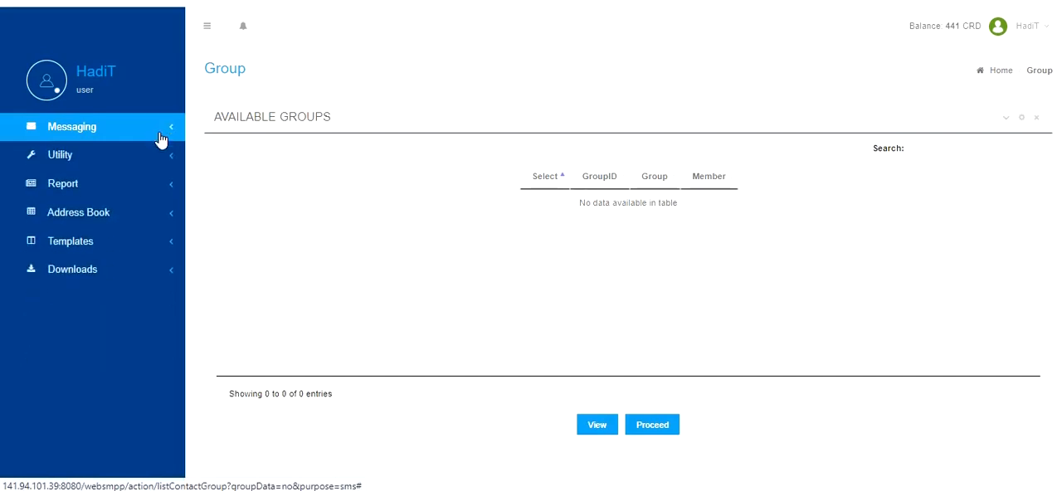
click(65, 217)
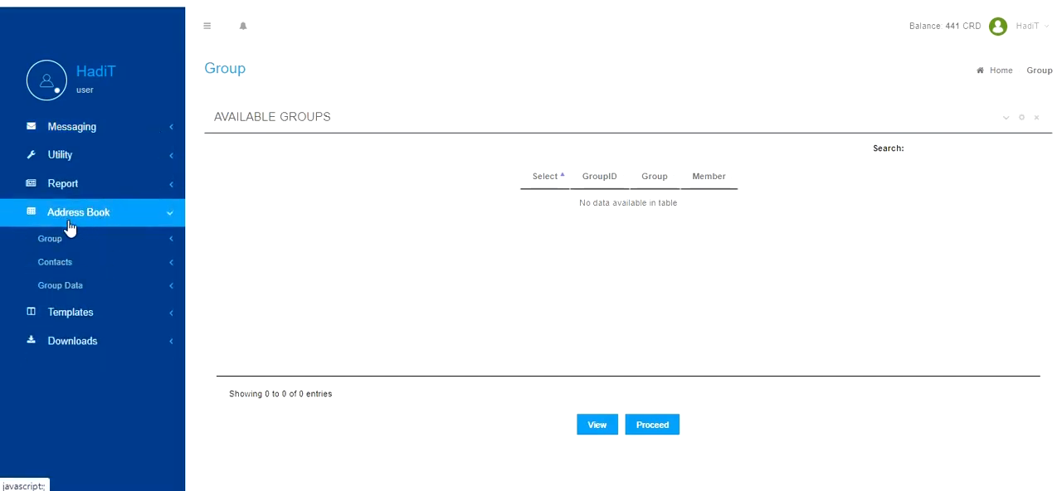
click(73, 238)
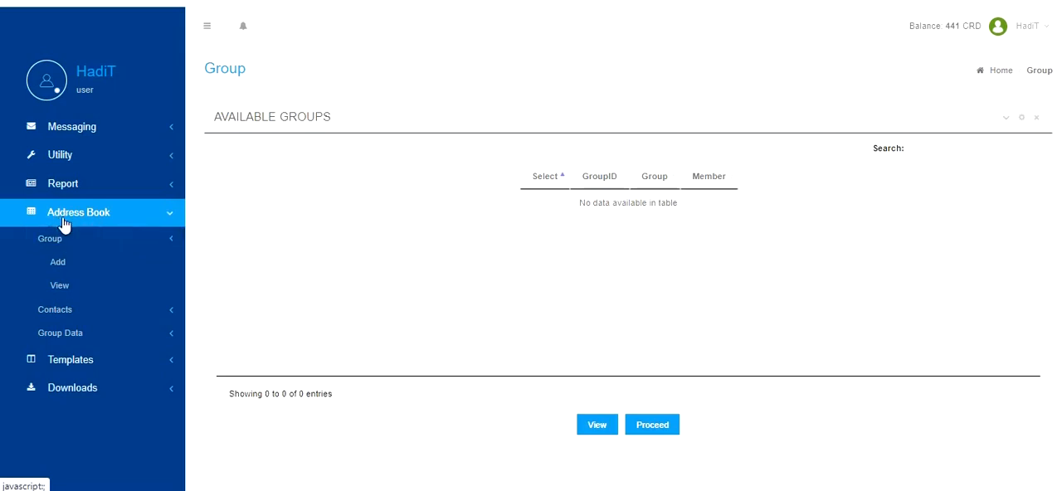
click(66, 270)
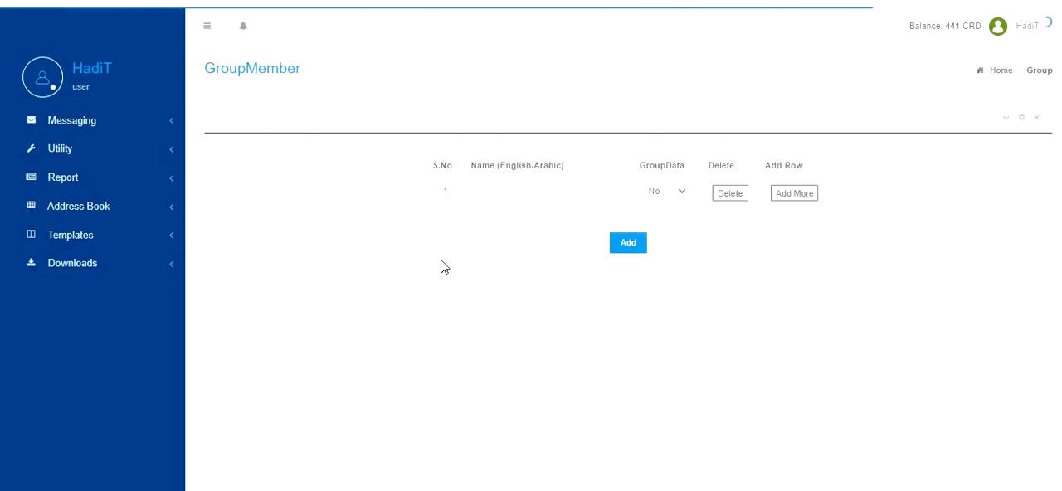
click(505, 196)
text(Gra)
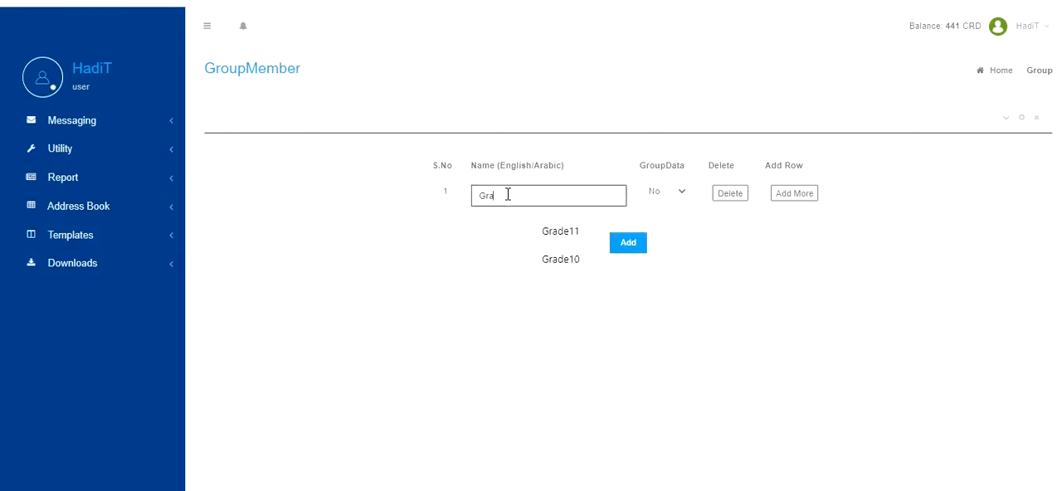
text(de 1)
click(771, 268)
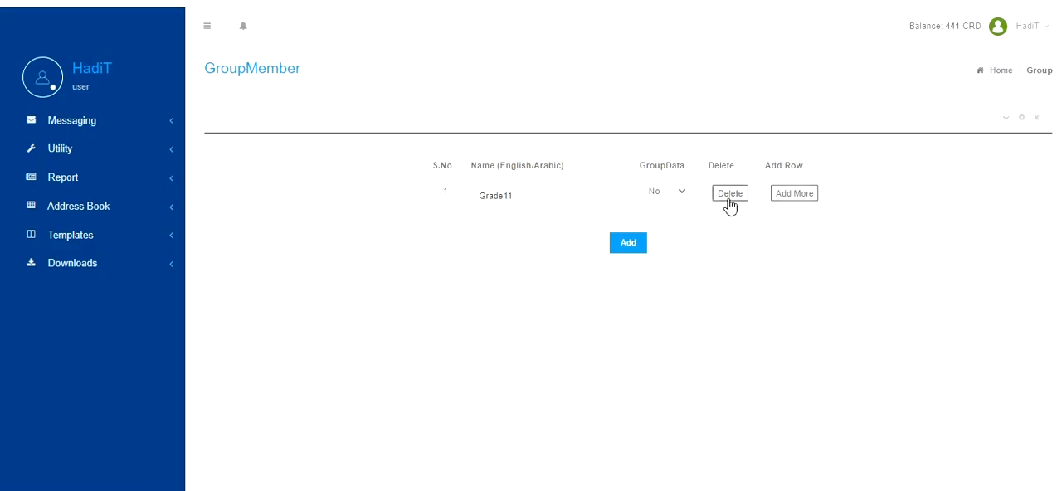
click(628, 251)
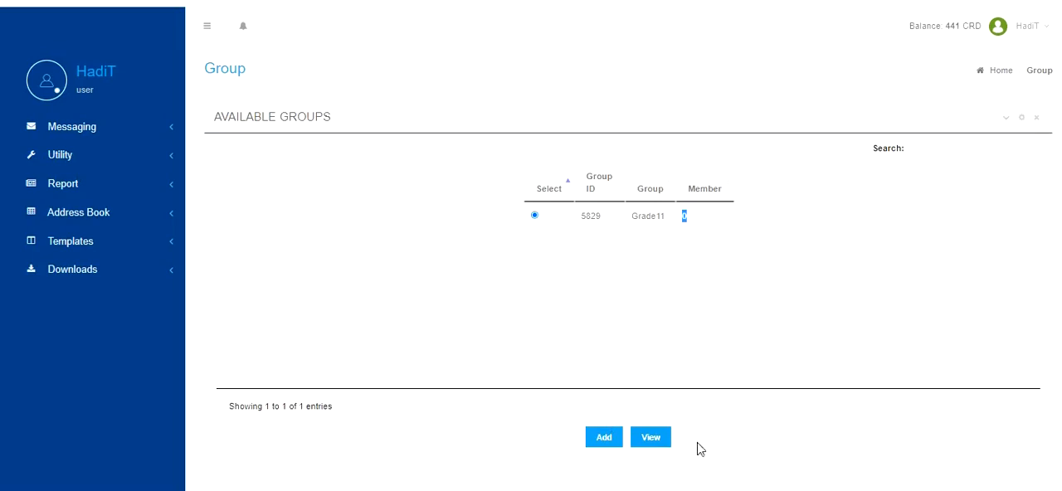
click(606, 441)
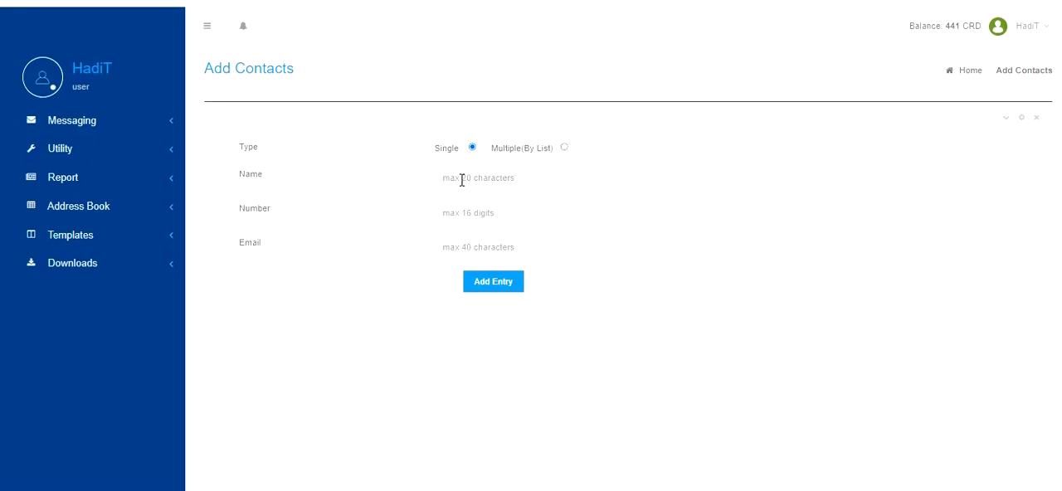
Fill in the contact's name and phone number as a single entry.
click(512, 175)
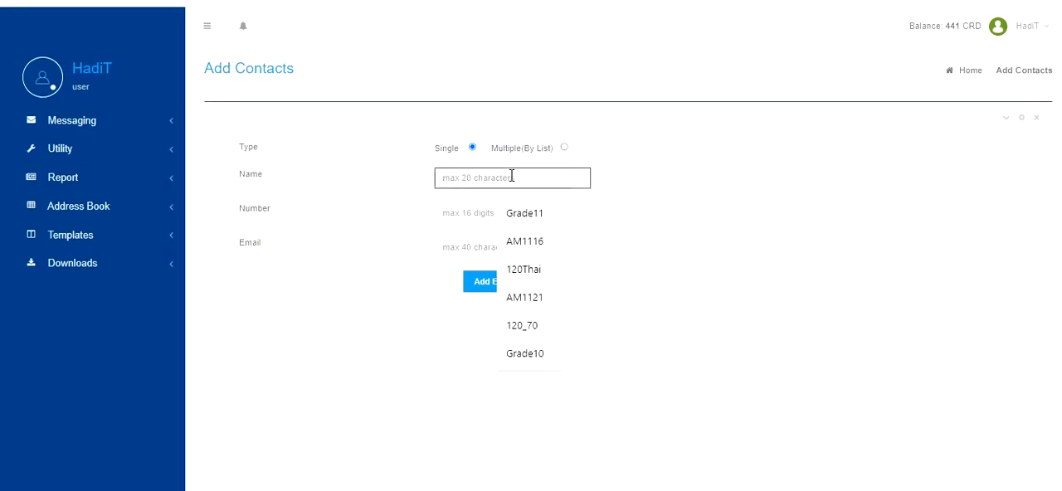
text(Hadi)
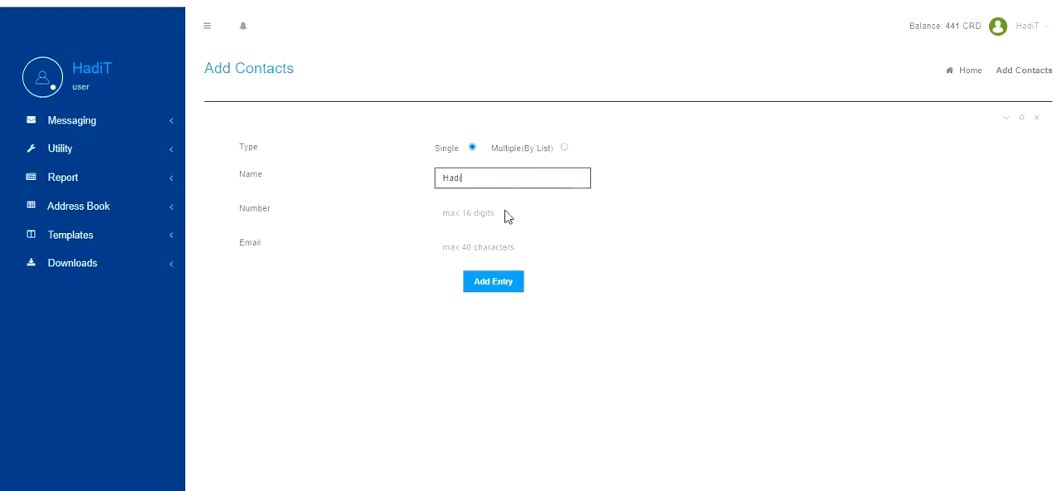
click(451, 214)
text(9617)
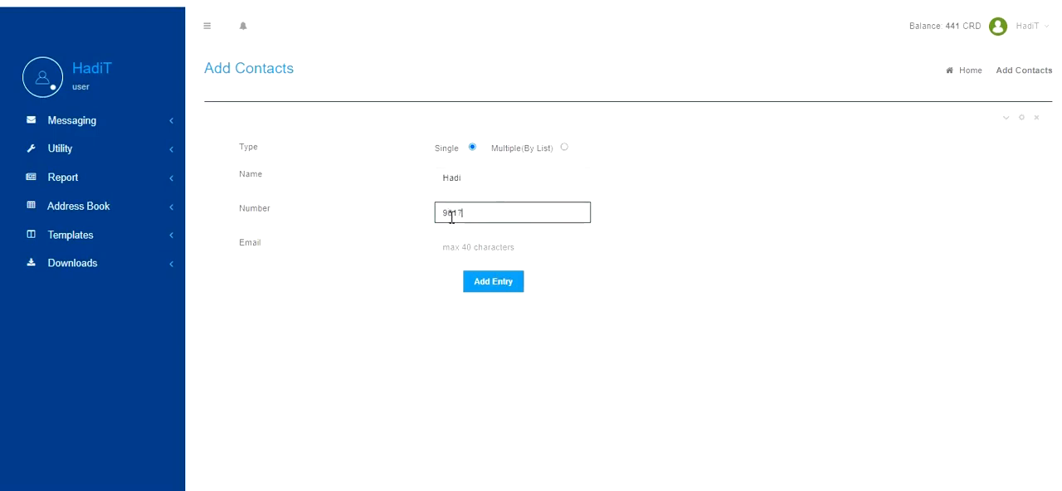
text(06)
Set the contact entry type to Multiple (By List), then download and open the example txt contact list.
click(564, 148)
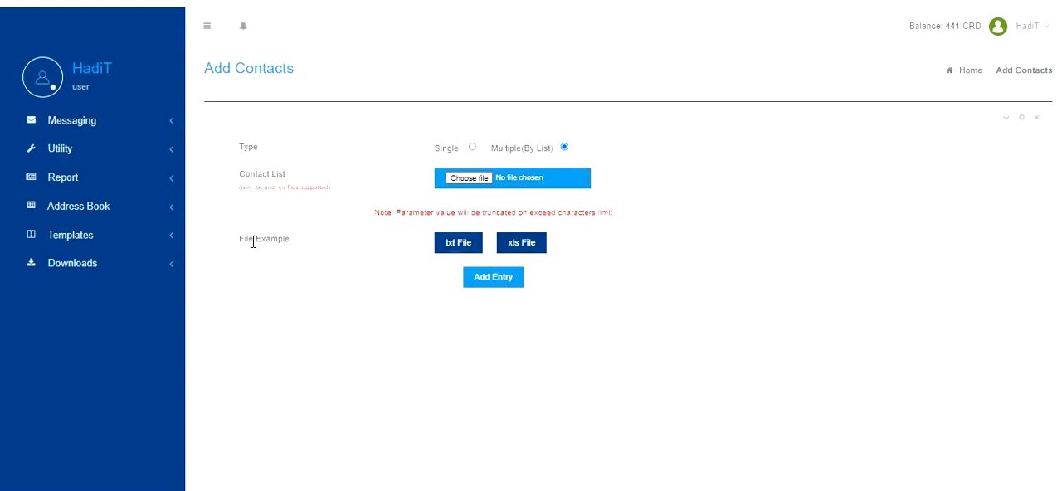
drag(243, 240, 299, 240)
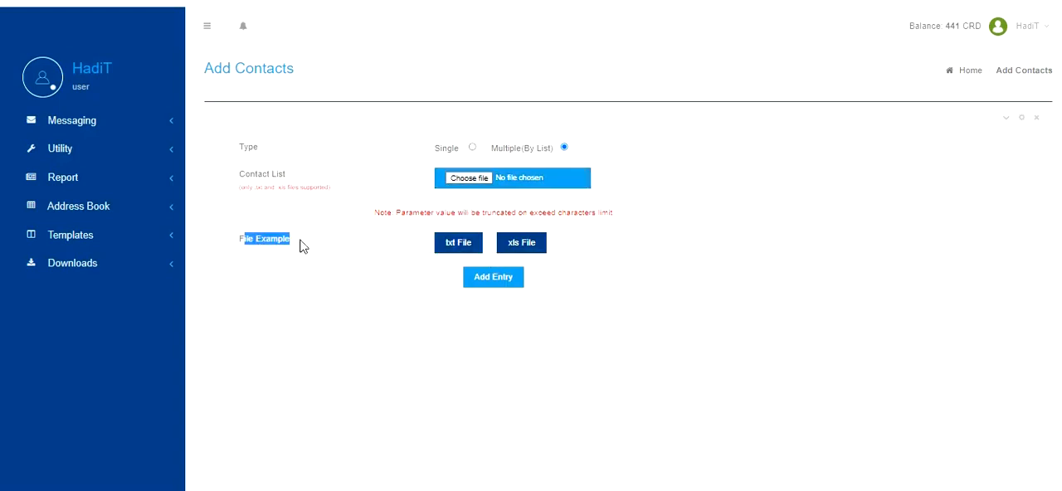
click(459, 245)
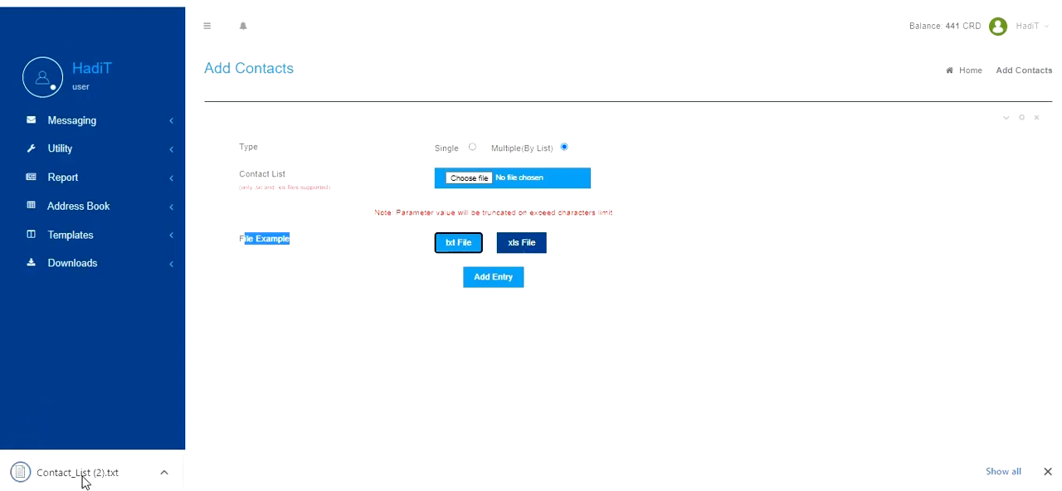
click(79, 473)
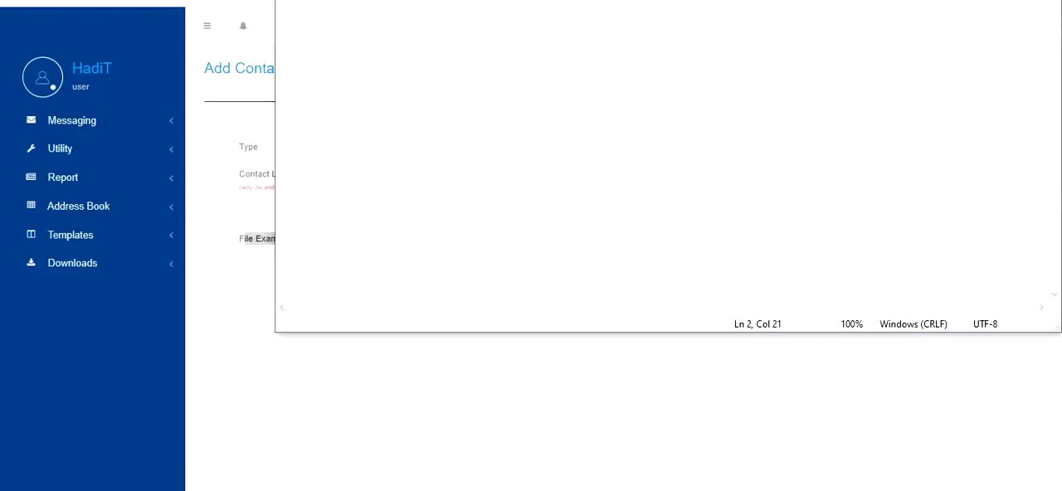
Download the example xls contact list and examine its number, name and email columns.
click(536, 245)
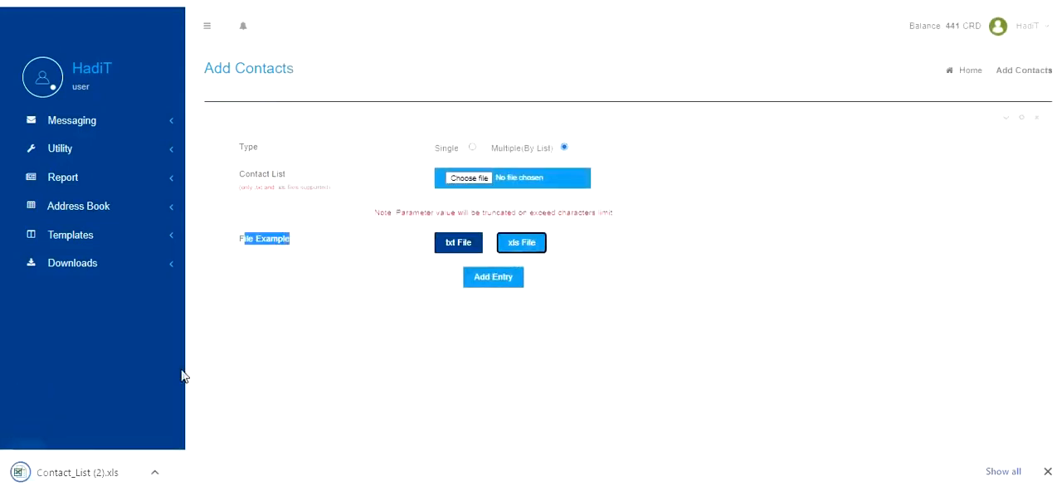
click(58, 471)
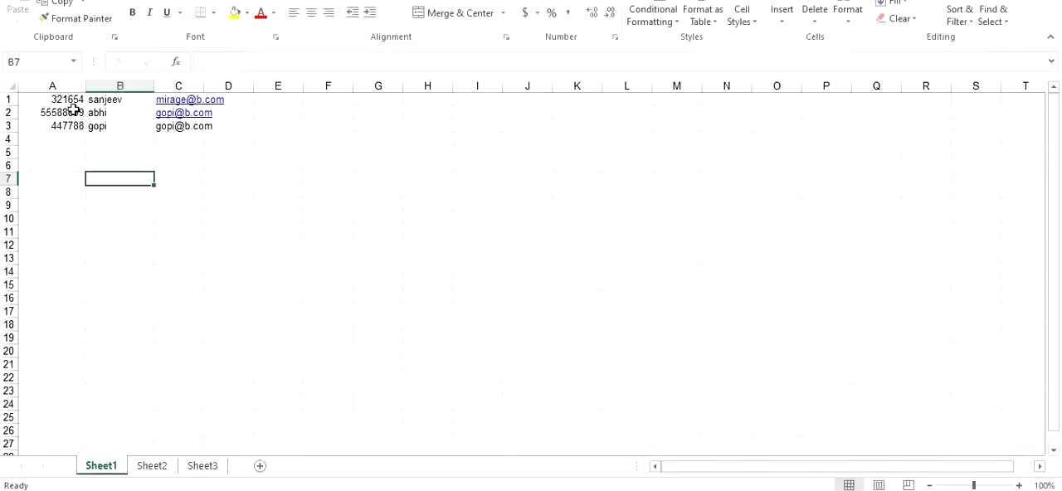
click(53, 87)
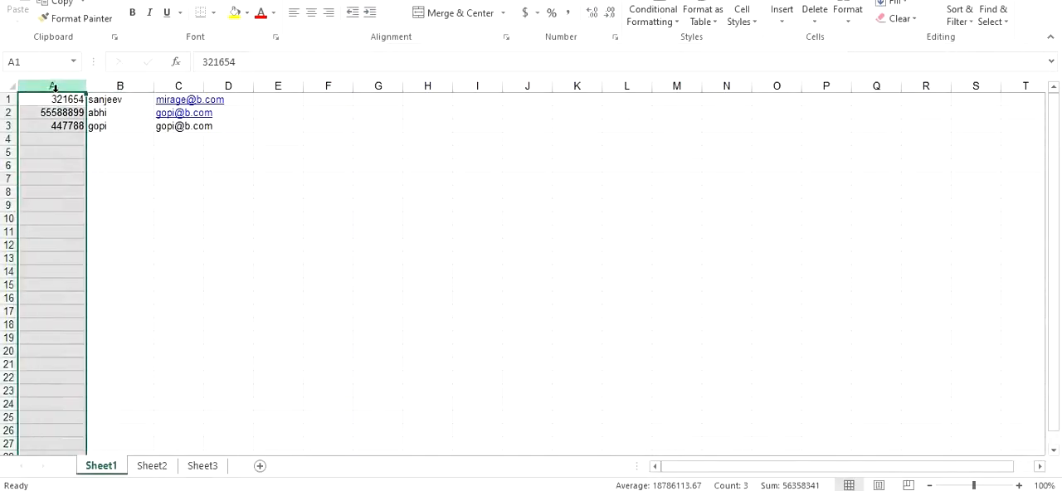
click(115, 85)
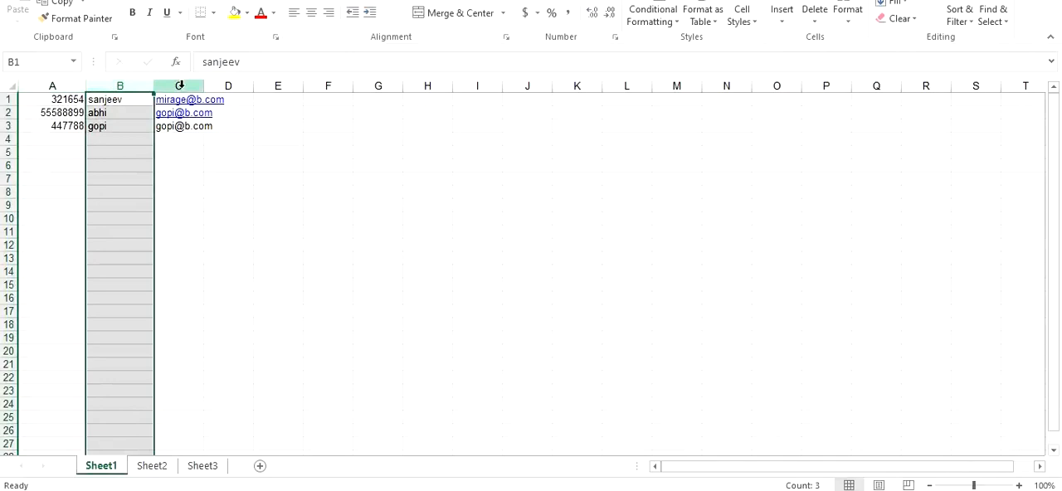
click(179, 86)
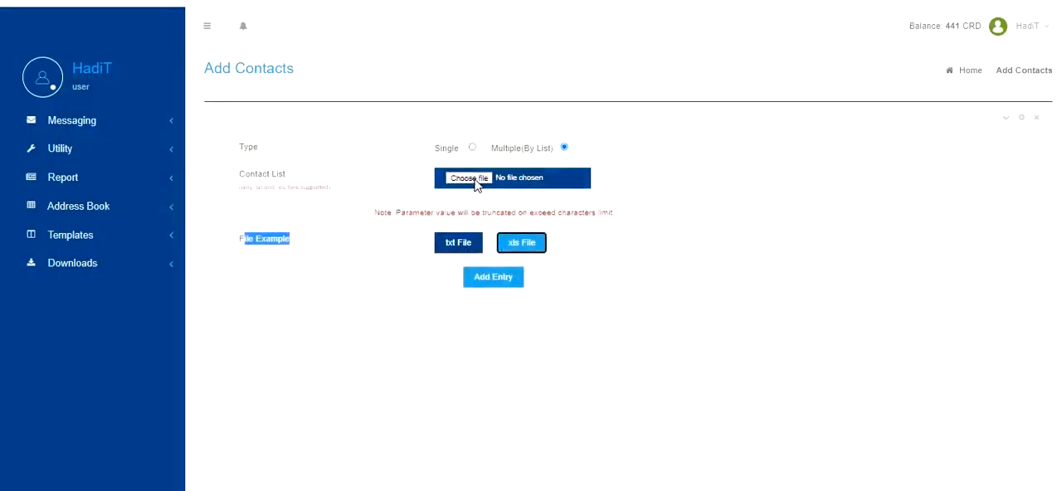
Upload numbers.xlsx as the contact list and add its entries to the Grade11 group.
click(469, 179)
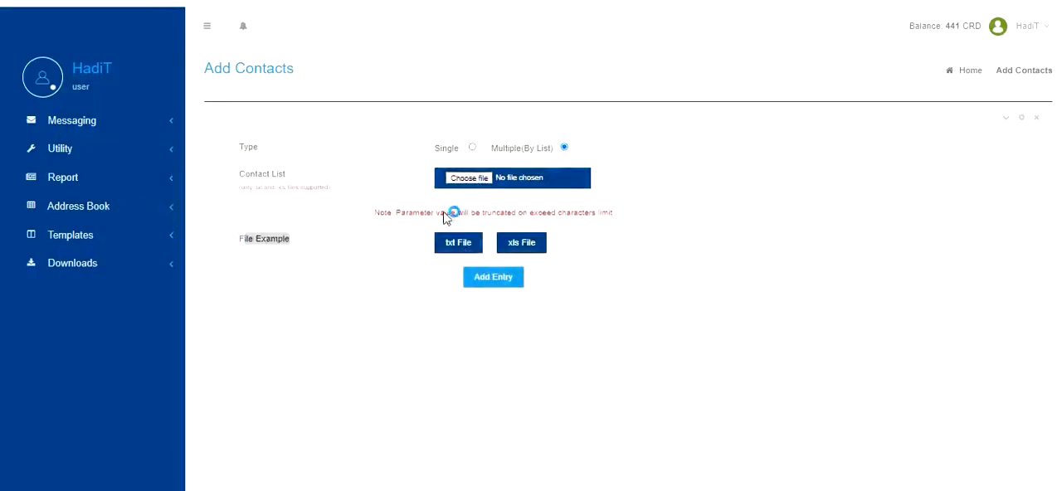
click(184, 89)
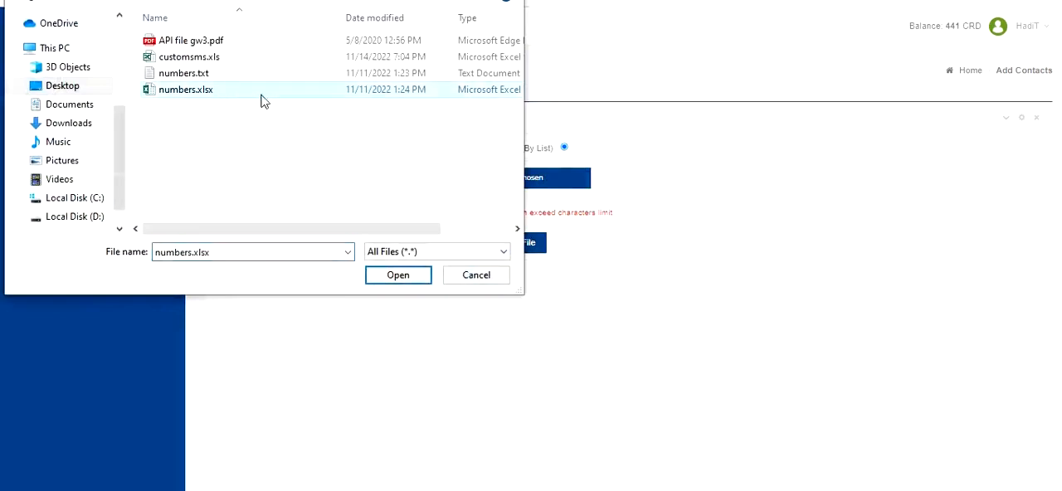
click(425, 276)
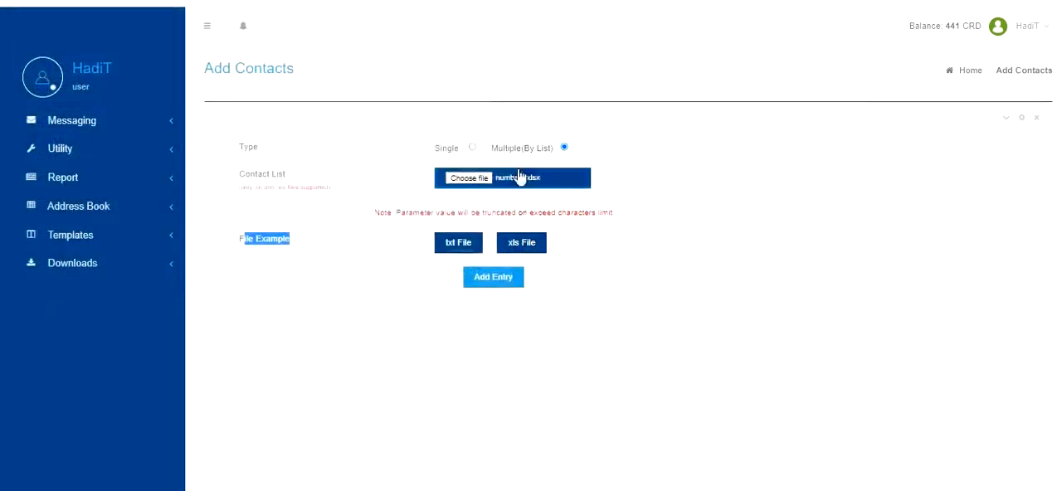
click(492, 282)
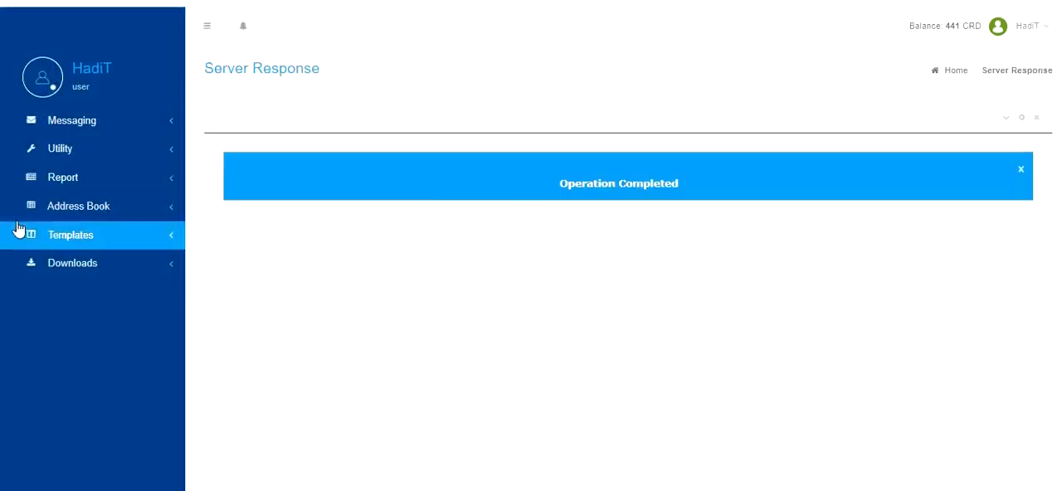
View the address book groups and compare Grade11's member count with the source file numbers.xlsx.
click(88, 210)
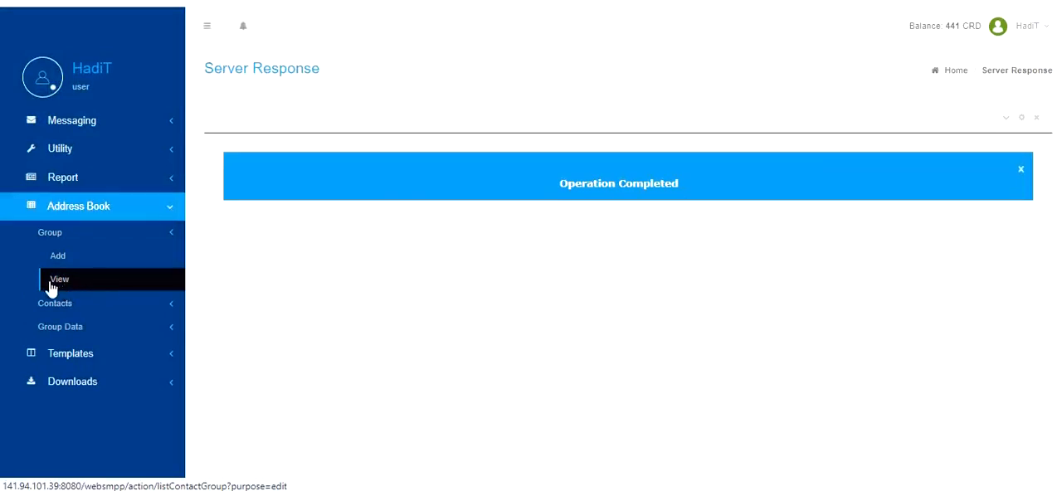
click(50, 282)
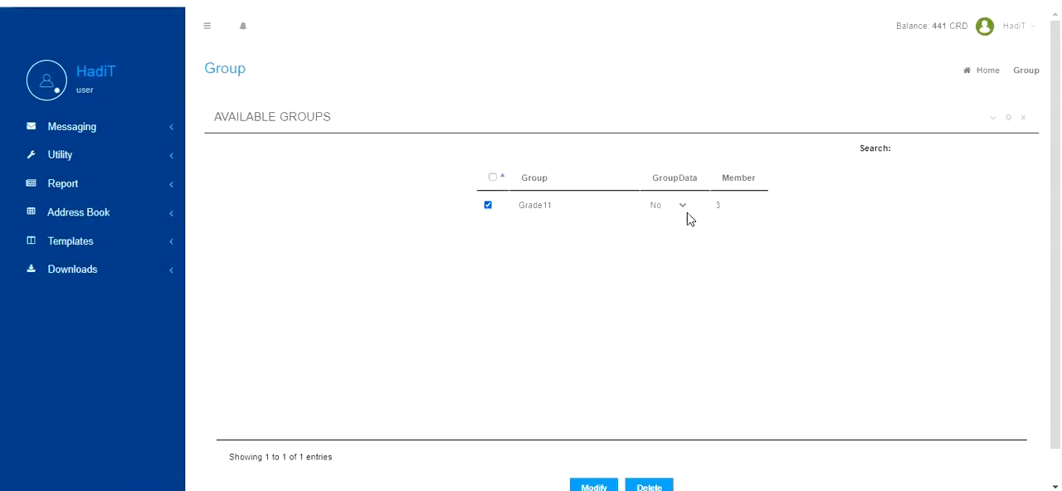
double_click(715, 206)
click(496, 490)
click(290, 224)
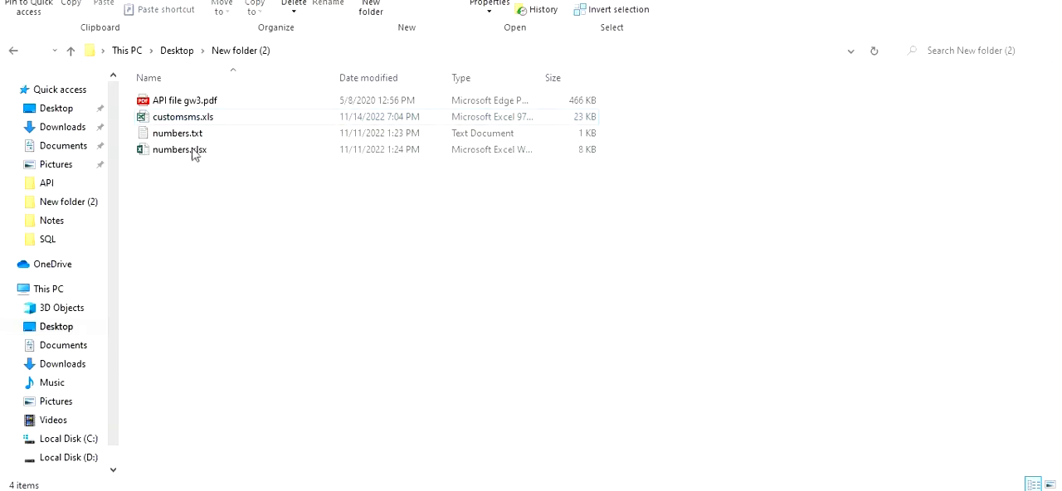
click(213, 153)
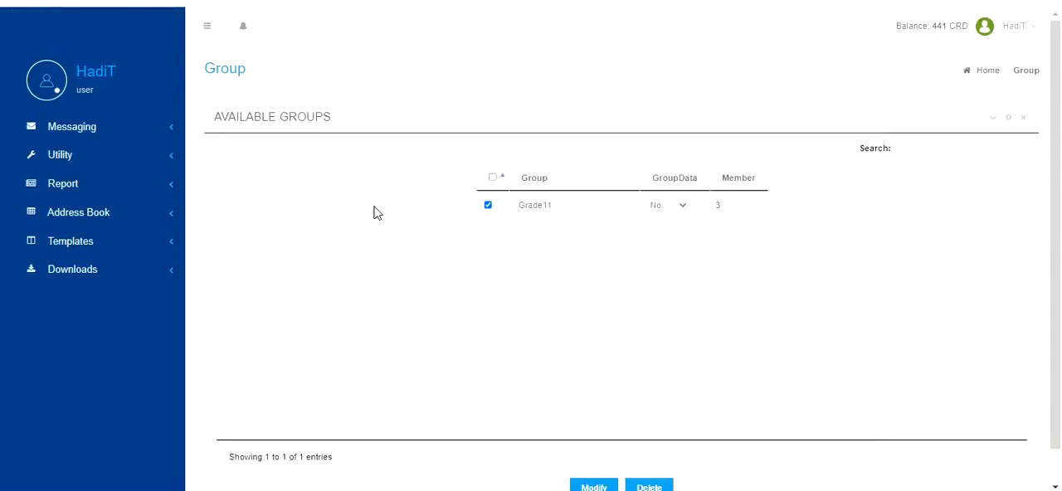
Start composing a bulk SMS by contacts with the Grade11 group as recipients.
click(97, 133)
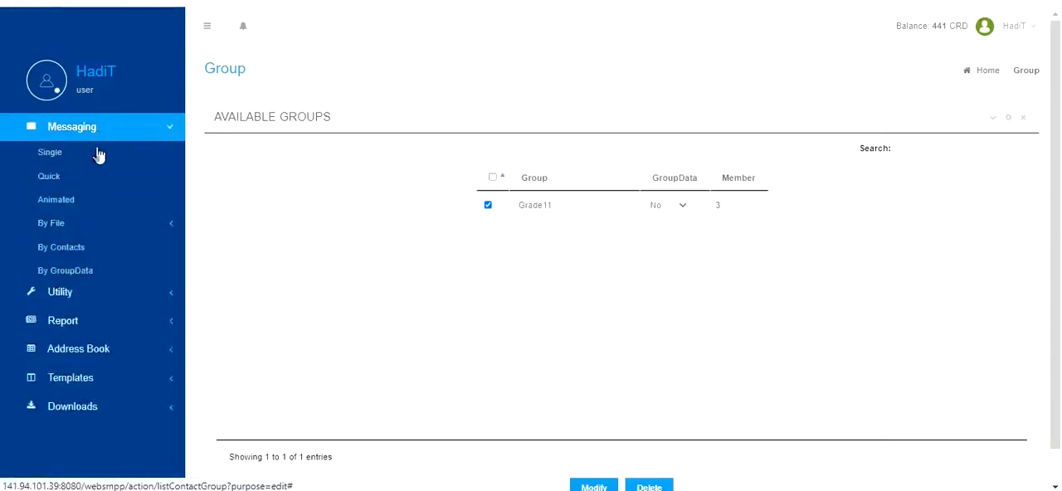
click(93, 223)
click(66, 297)
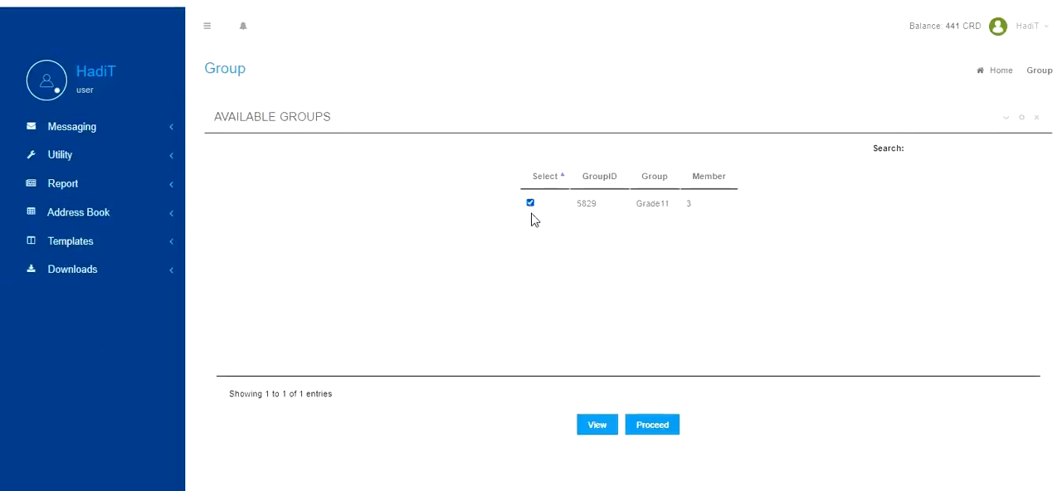
click(648, 426)
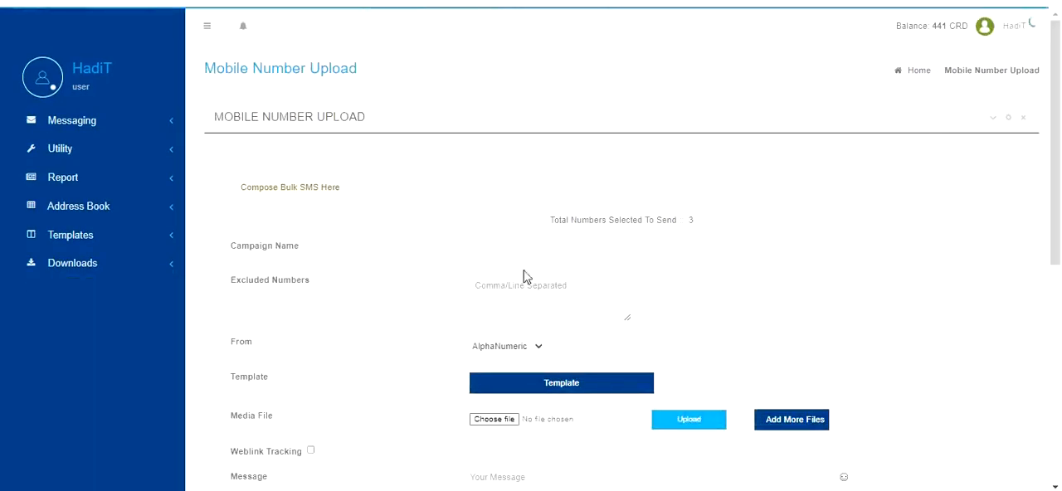
Name the bulk SMS campaign Hyundai and set its alphanumeric sender to Hitech.
scroll(522, 277, down, 2)
scroll(569, 132, up, 1)
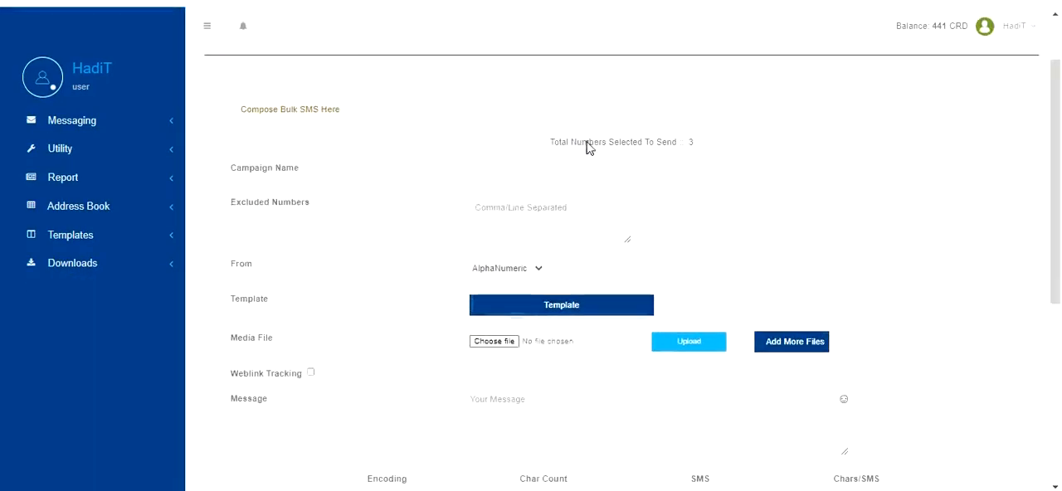
click(512, 177)
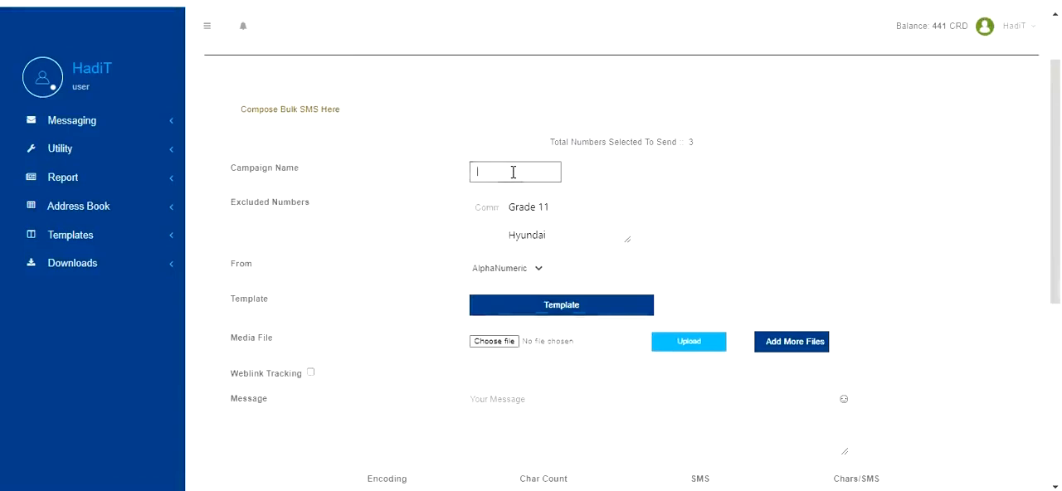
click(521, 237)
click(498, 221)
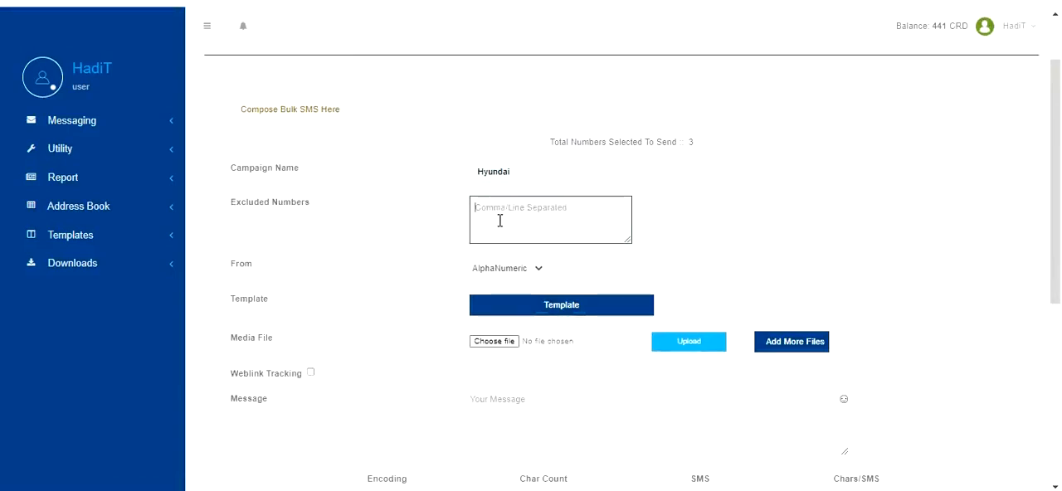
click(610, 262)
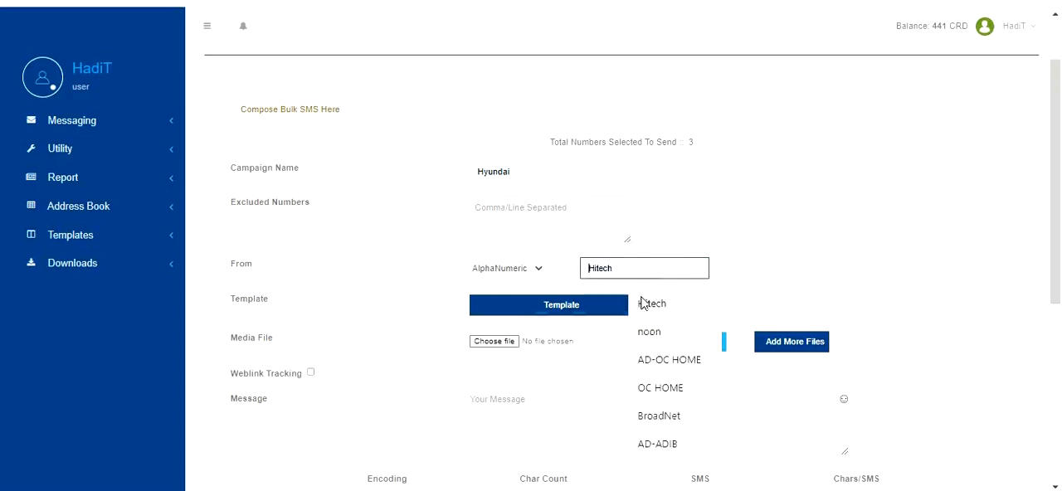
click(647, 301)
Upload API file gw3.pdf as the campaign's media file to insert its link into the message.
scroll(628, 266, down, 2)
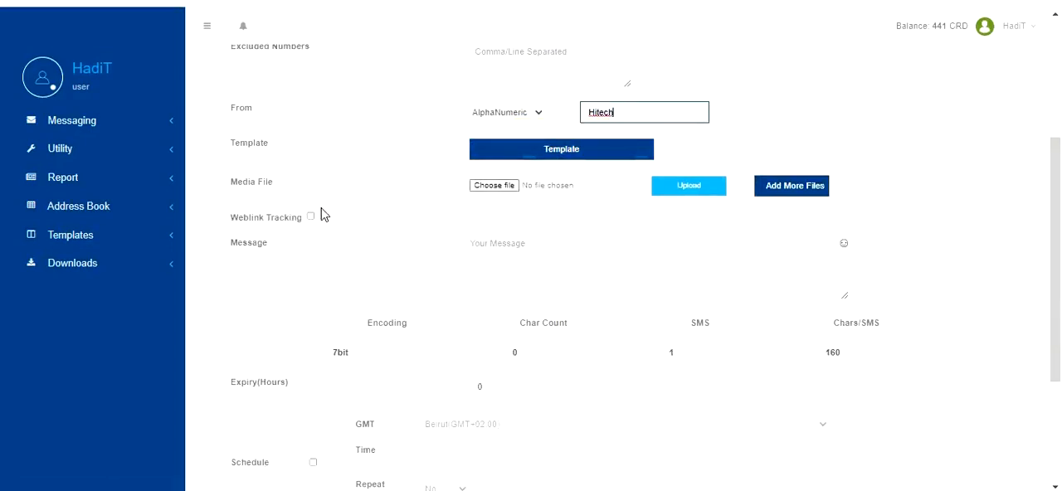
drag(235, 187, 287, 193)
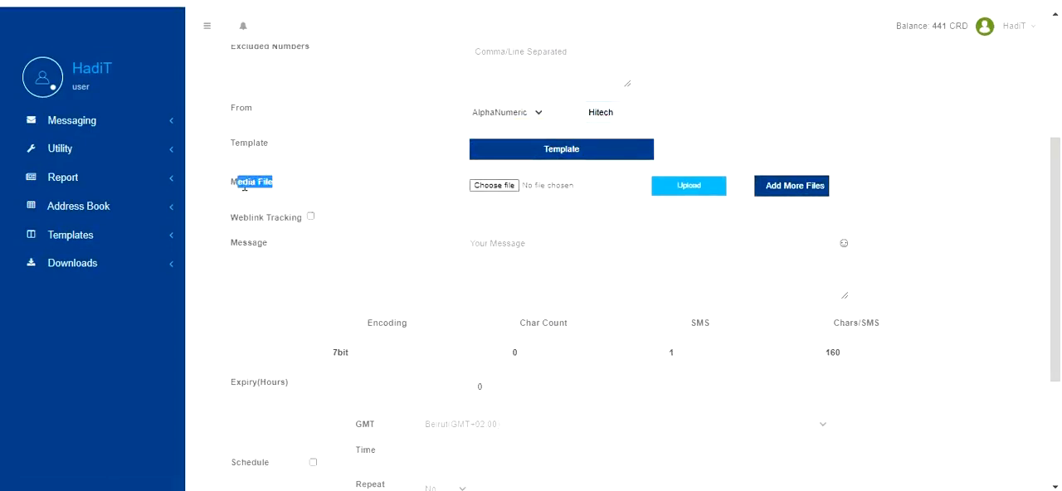
click(244, 187)
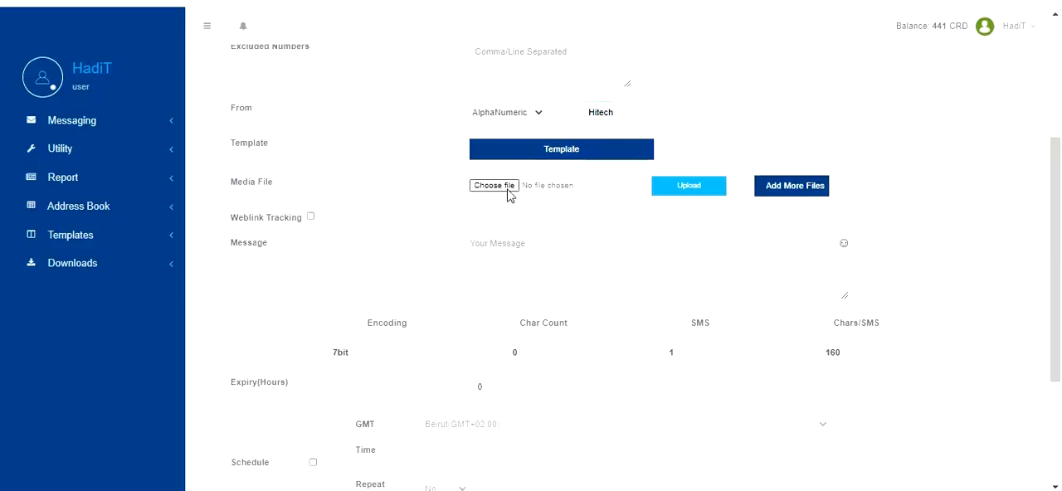
click(498, 188)
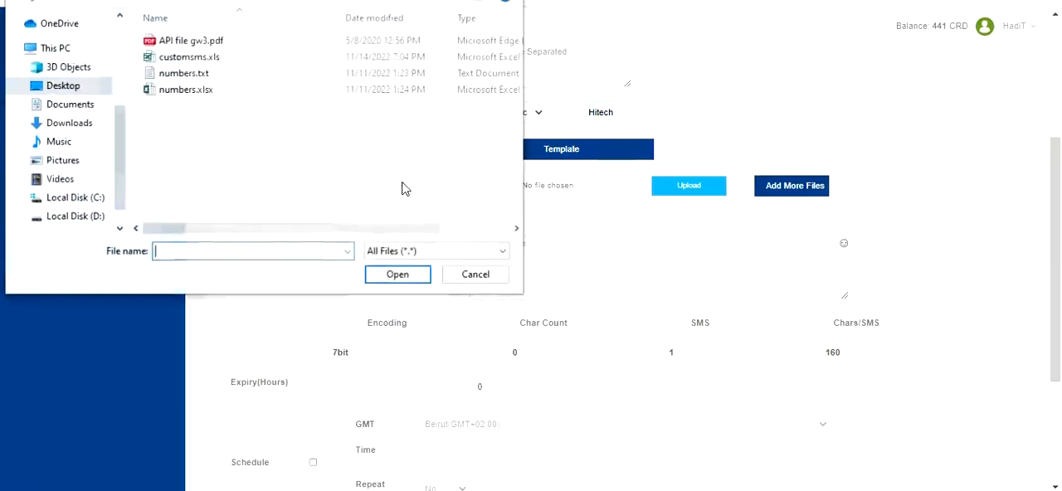
click(200, 43)
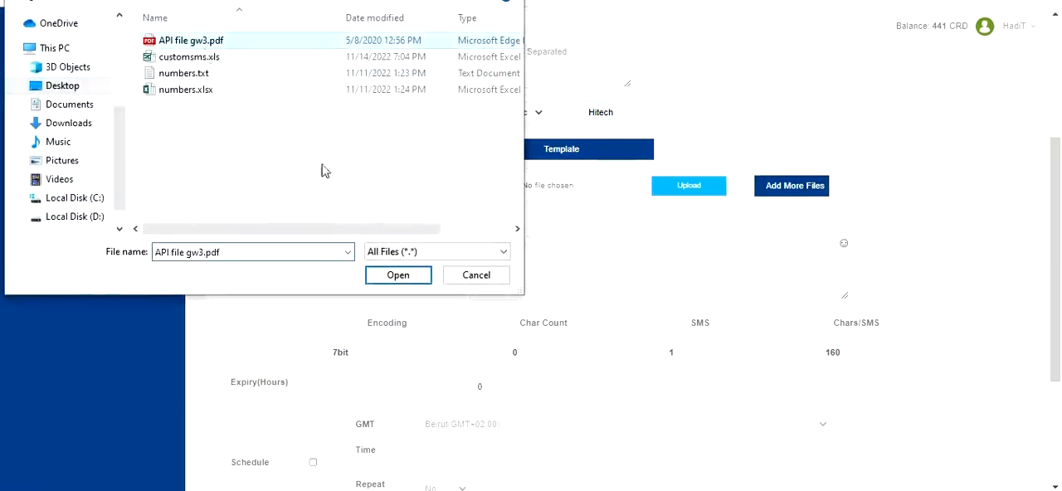
click(389, 275)
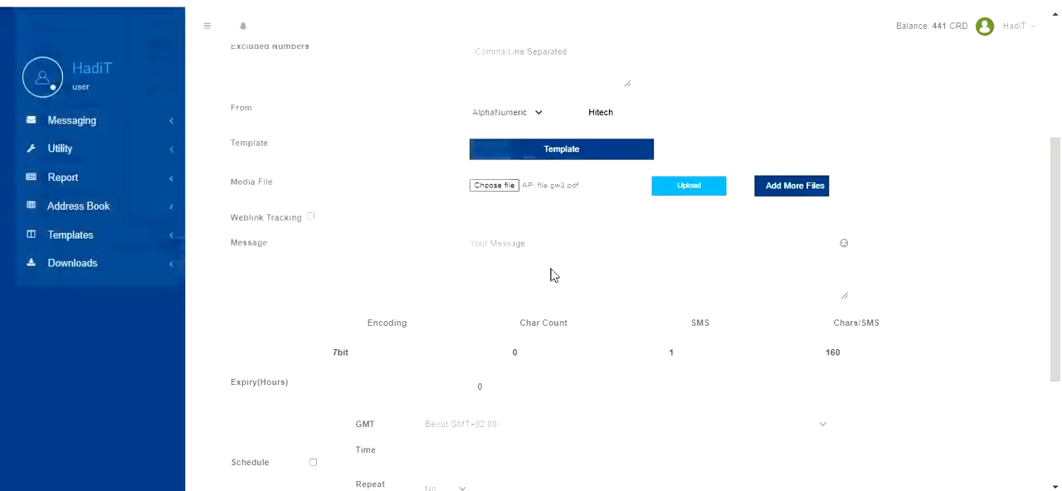
click(680, 190)
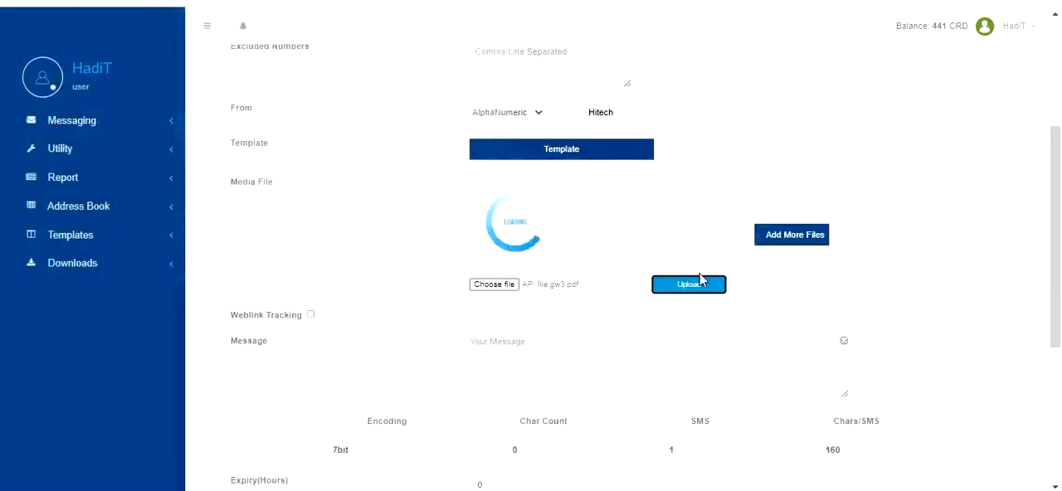
scroll(813, 188, down, 2)
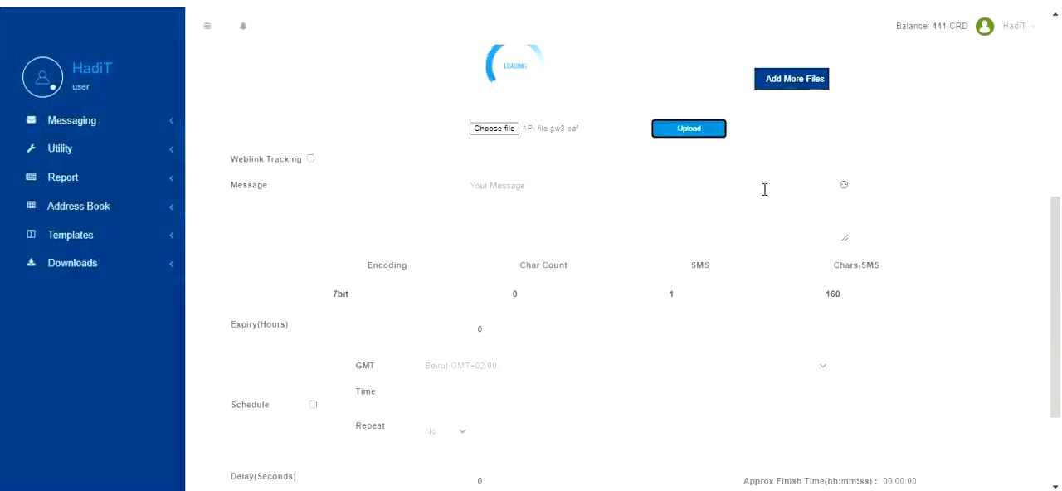
scroll(680, 190, up, 1)
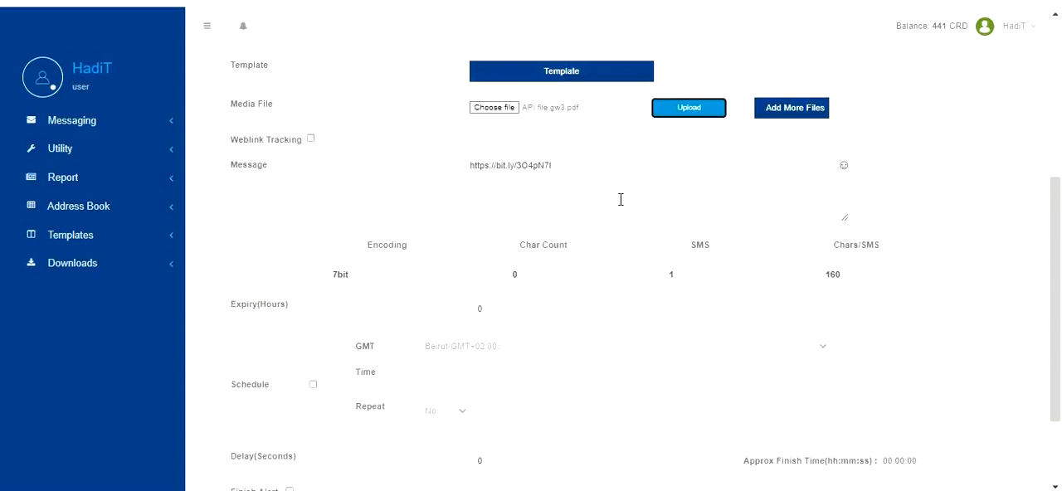
Replace the message with the BroadNet template text and review the remaining send options and the total of selected numbers.
click(472, 166)
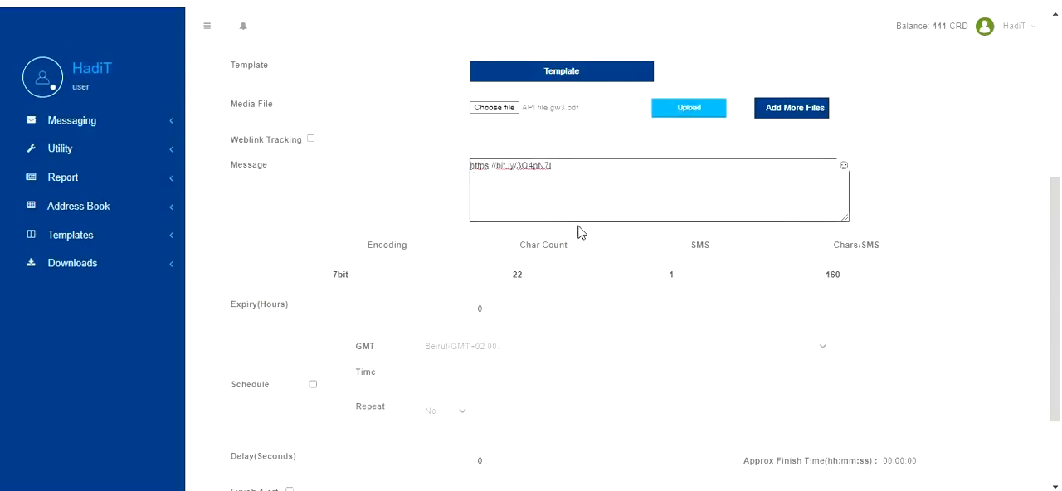
scroll(478, 274, down, 2)
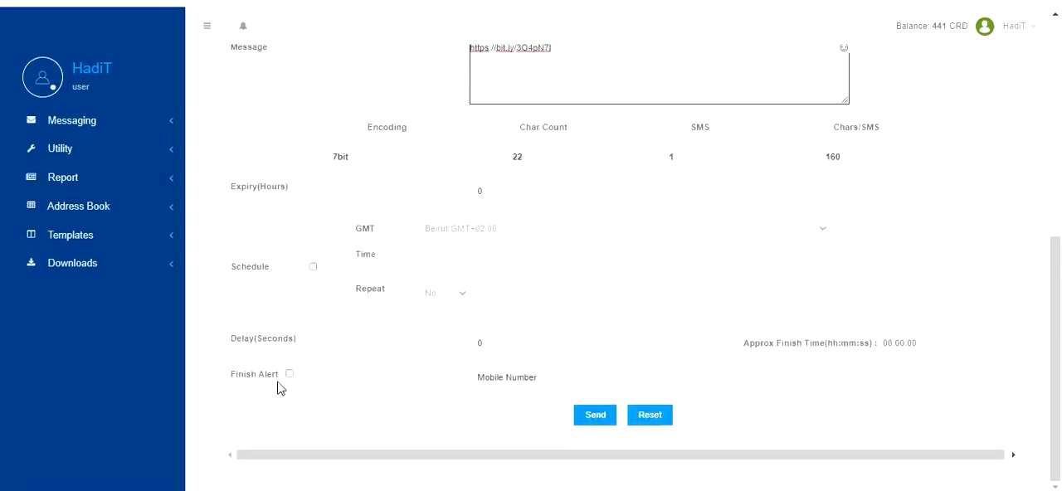
scroll(703, 352, up, 2)
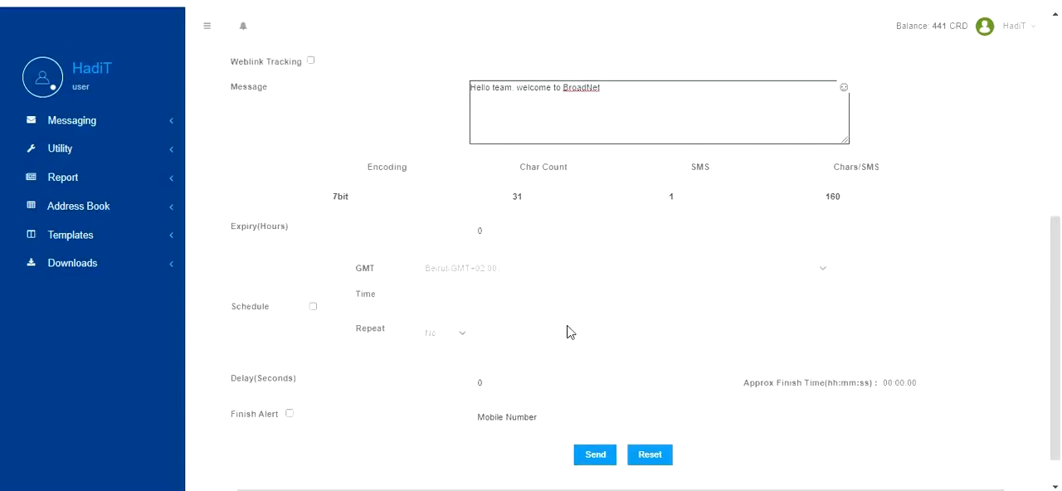
scroll(569, 331, up, 5)
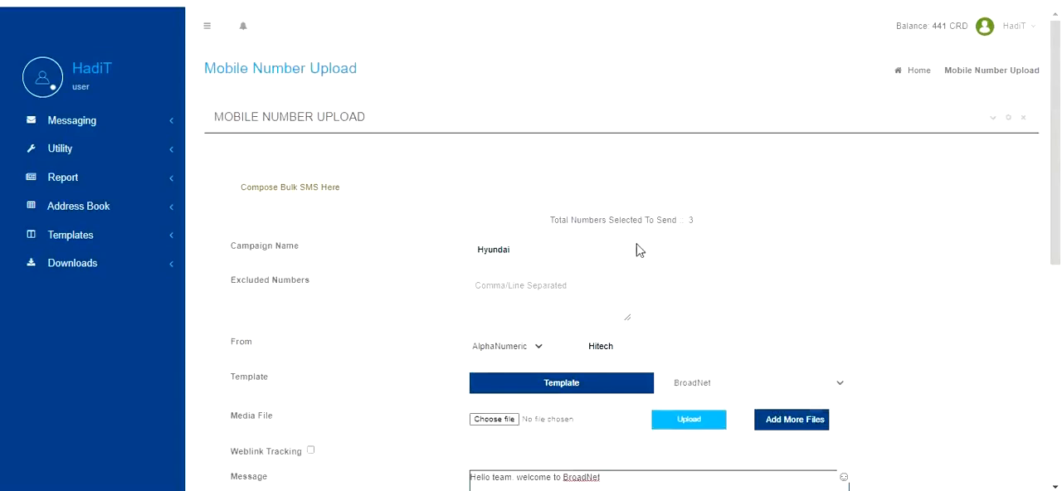
double_click(688, 221)
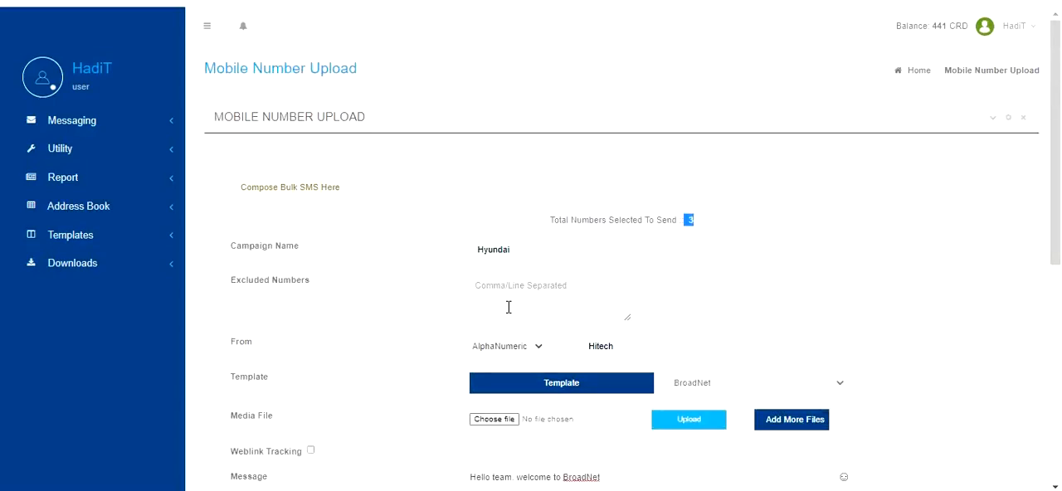
Open the list of groups available for messaging by group data.
click(101, 119)
click(105, 218)
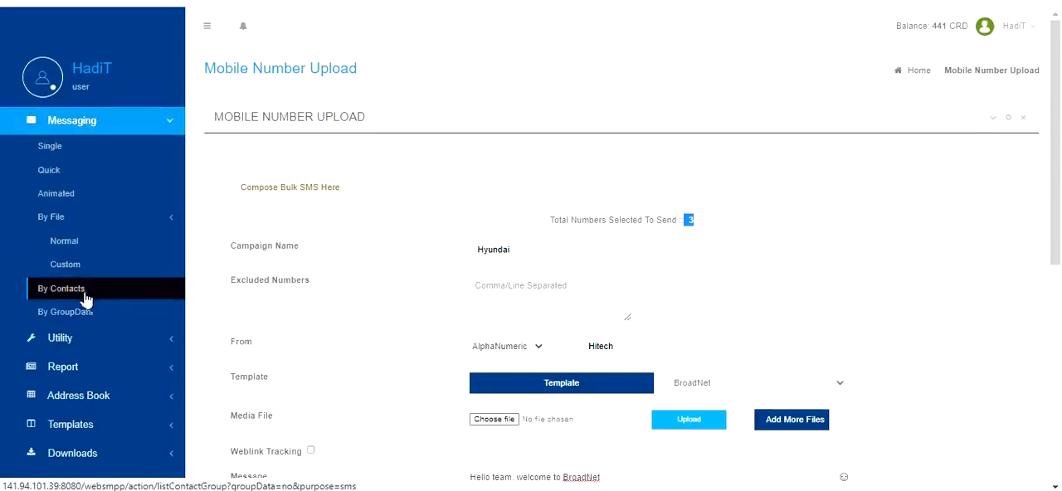
scroll(121, 290, down, 1)
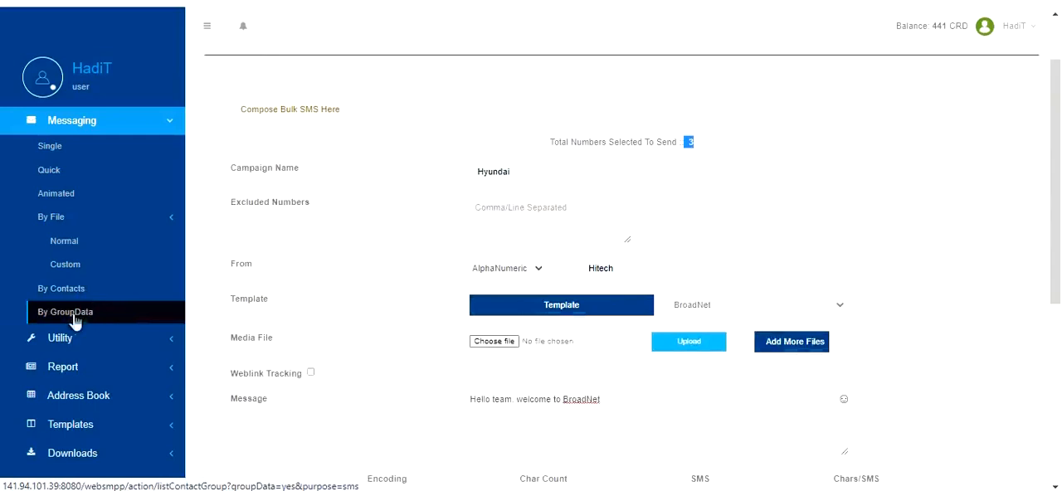
click(70, 315)
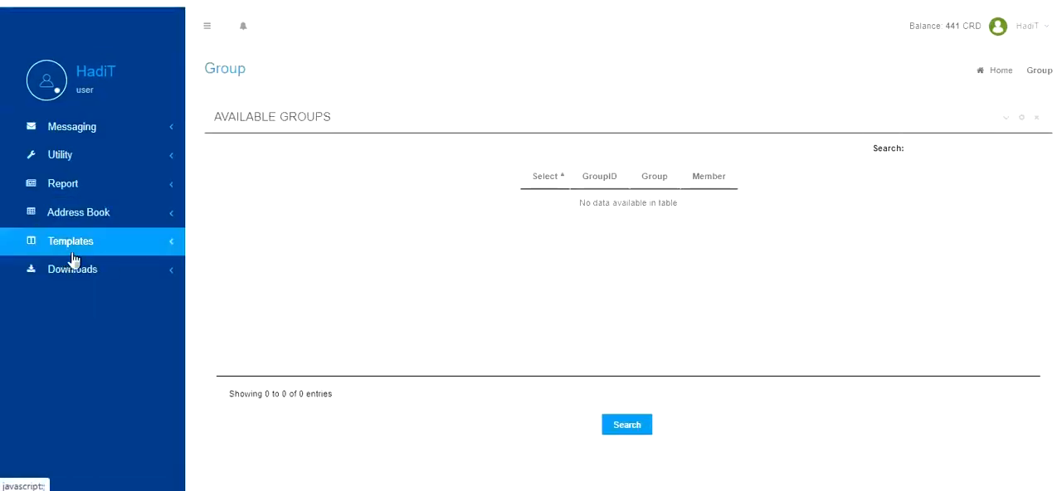
Set the GroupData option of the Grade11 group to Yes in the address book and save the modification.
click(83, 213)
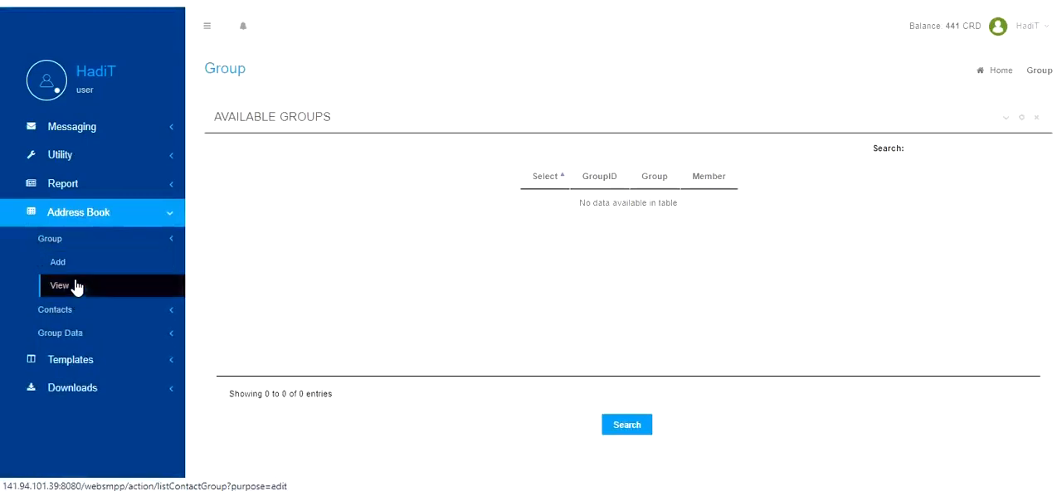
click(77, 288)
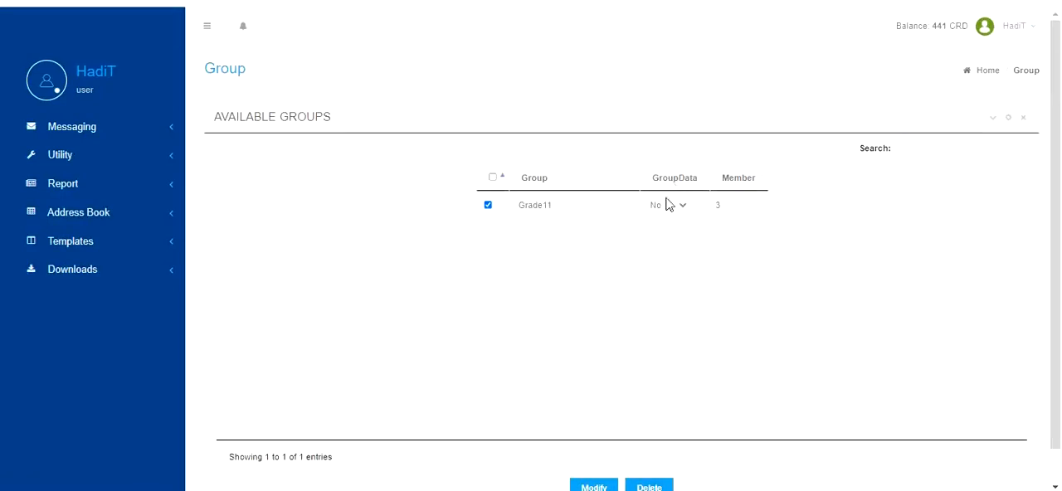
click(670, 207)
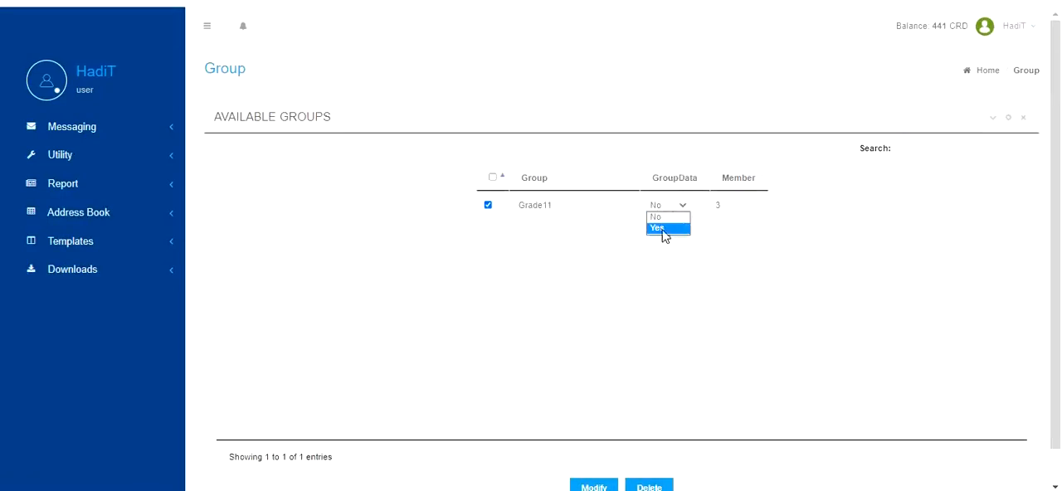
click(661, 229)
scroll(664, 363, down, 1)
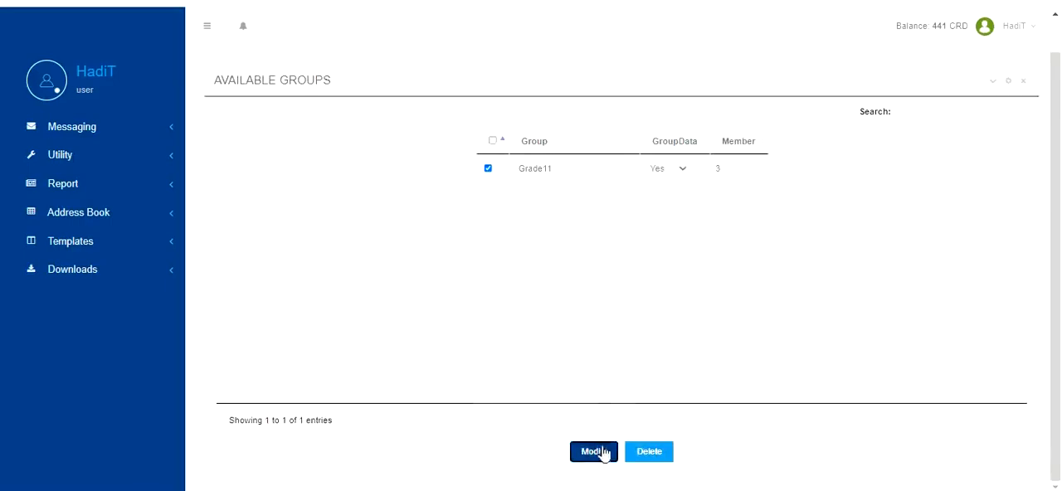
click(592, 450)
Check whether the Grade11 group is offered for messaging by group data.
click(93, 121)
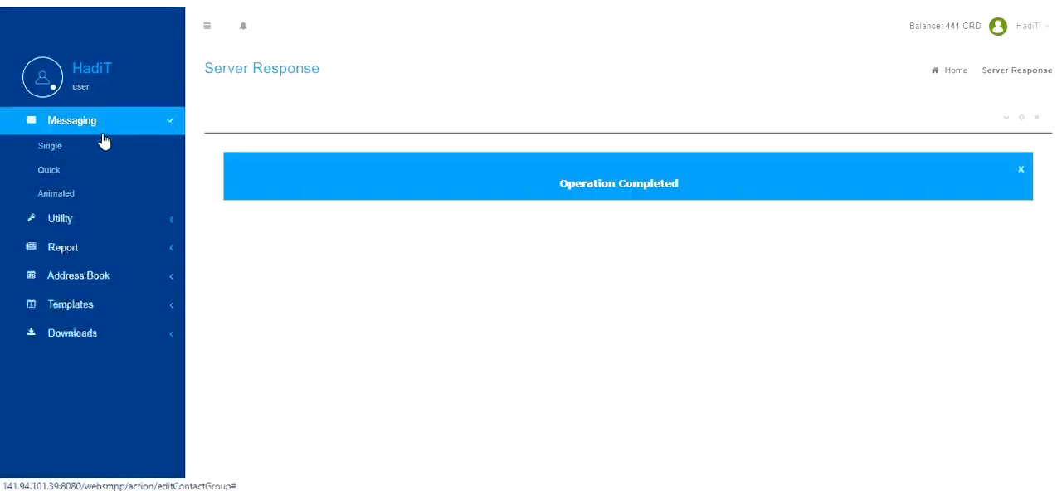
click(98, 217)
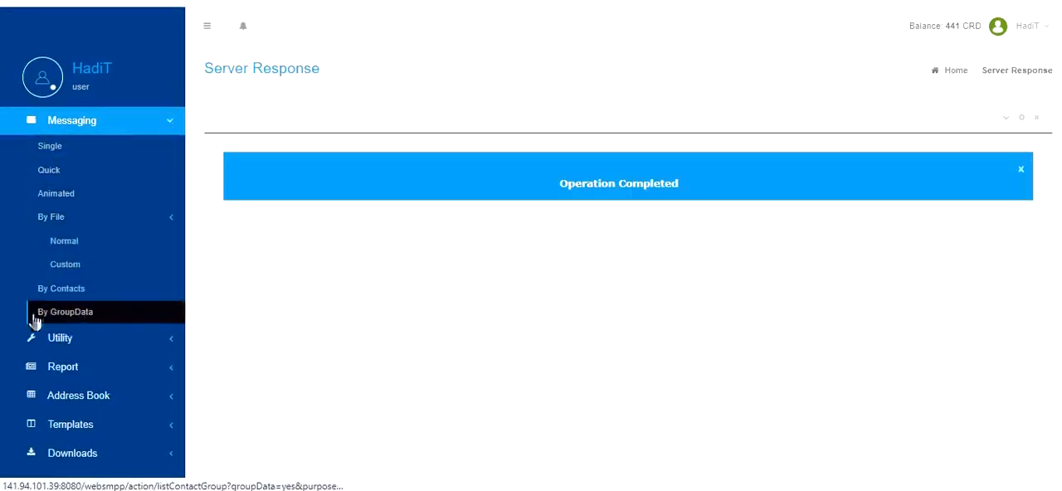
click(93, 316)
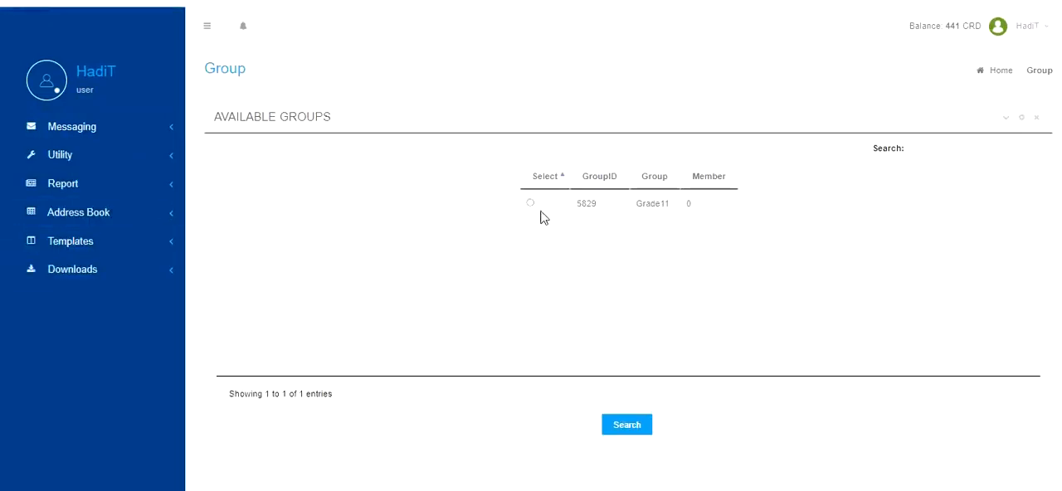
Open the single SMS form and look over its message, expiry and schedule options.
click(15, 133)
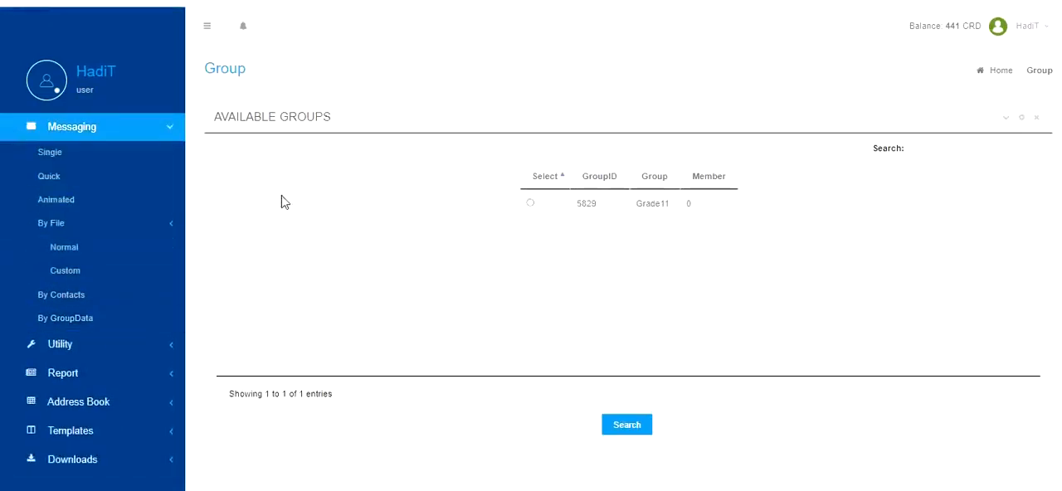
click(95, 154)
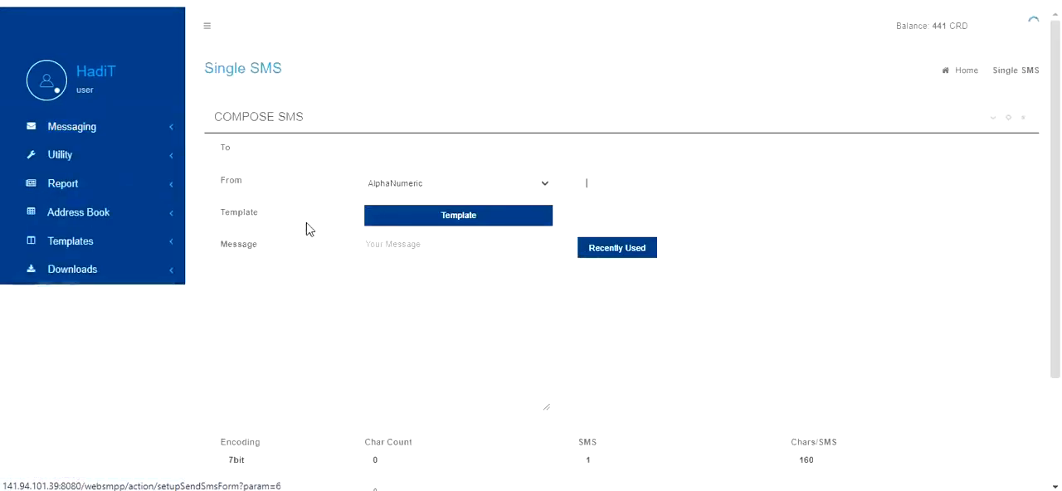
scroll(590, 231, down, 2)
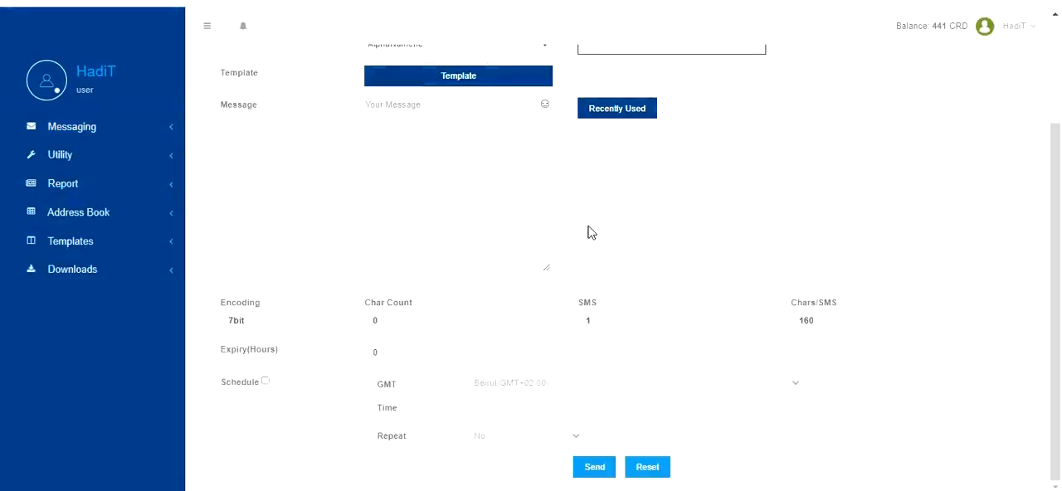
click(114, 132)
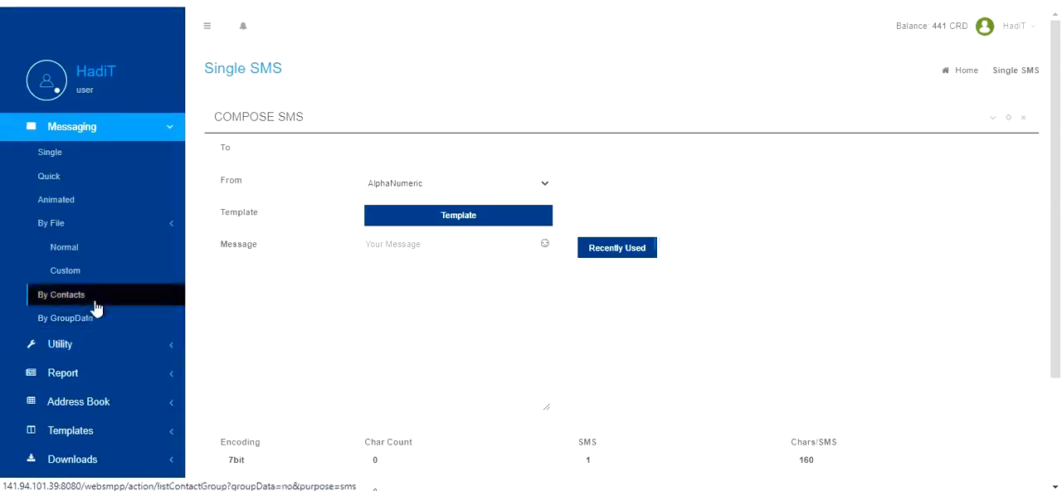
click(157, 126)
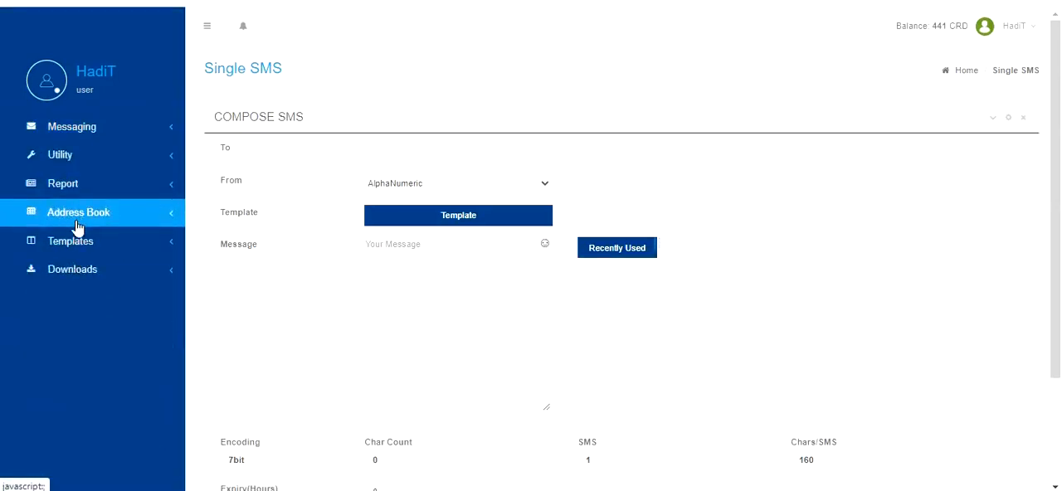
Set the GroupData option of the Grade11 group to No in the address book and save the modification.
click(75, 217)
click(78, 239)
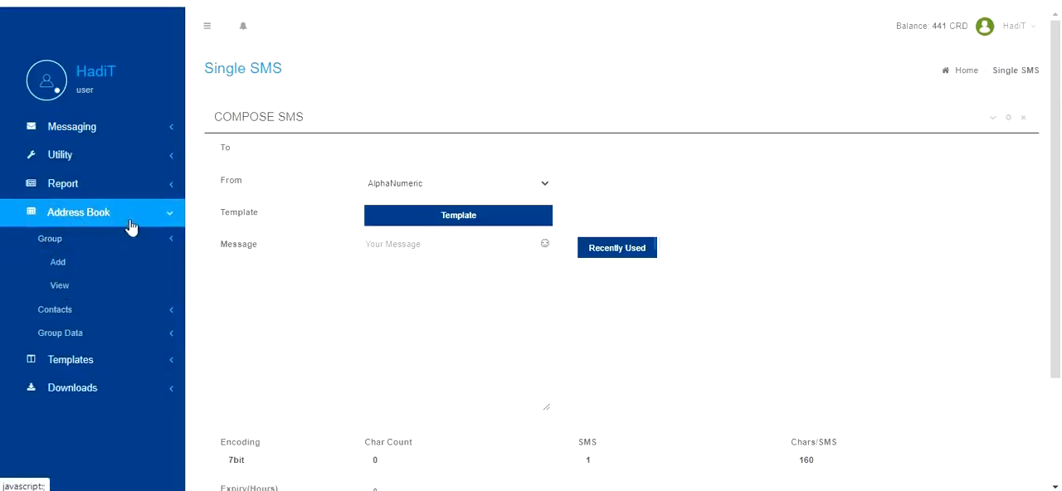
click(58, 285)
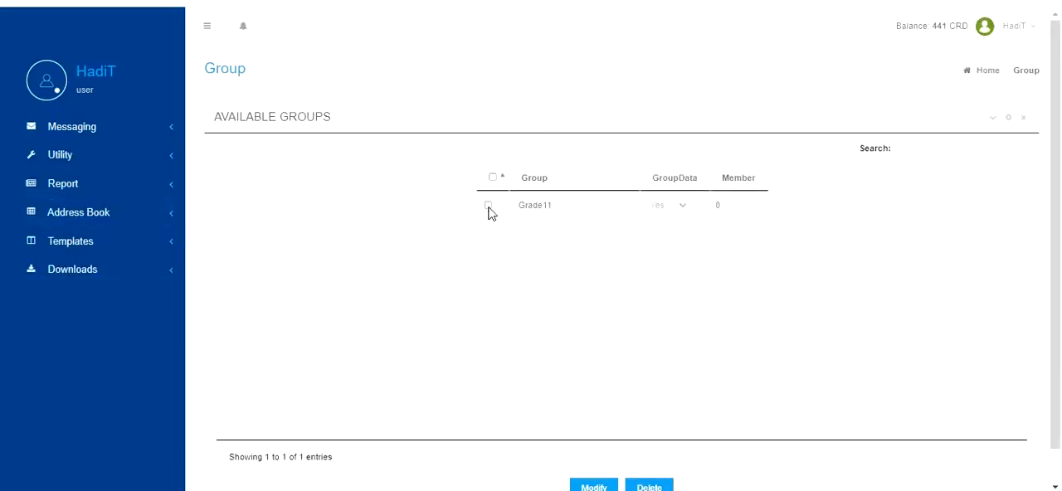
click(488, 206)
click(667, 206)
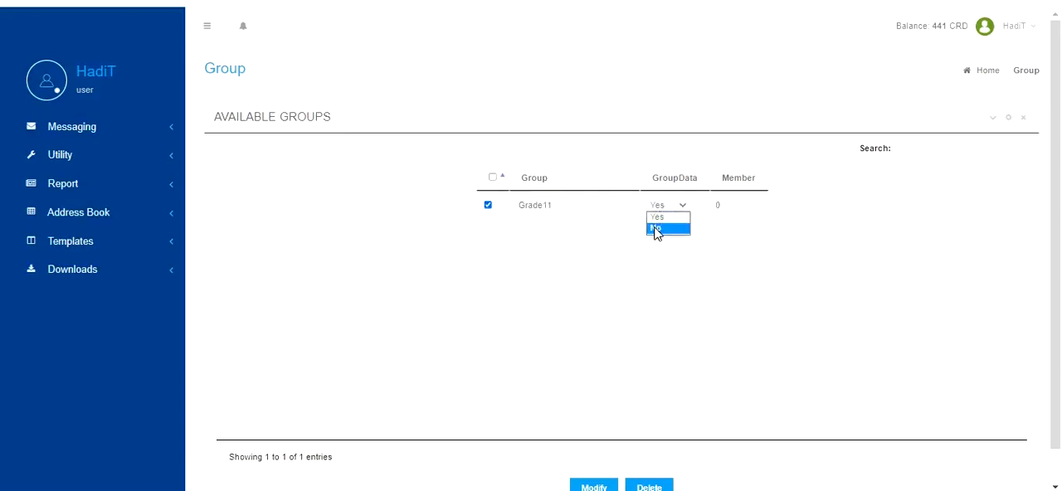
click(656, 229)
scroll(585, 465, down, 1)
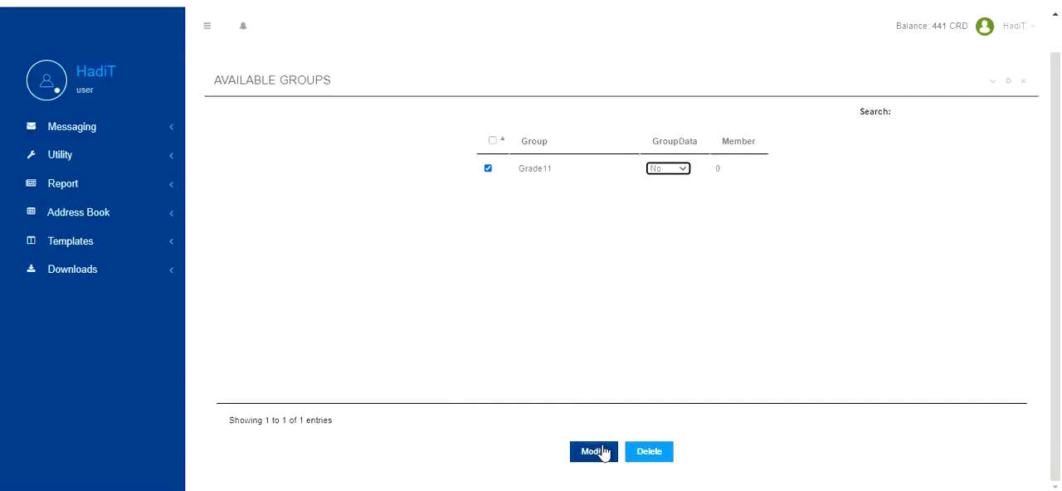
click(594, 452)
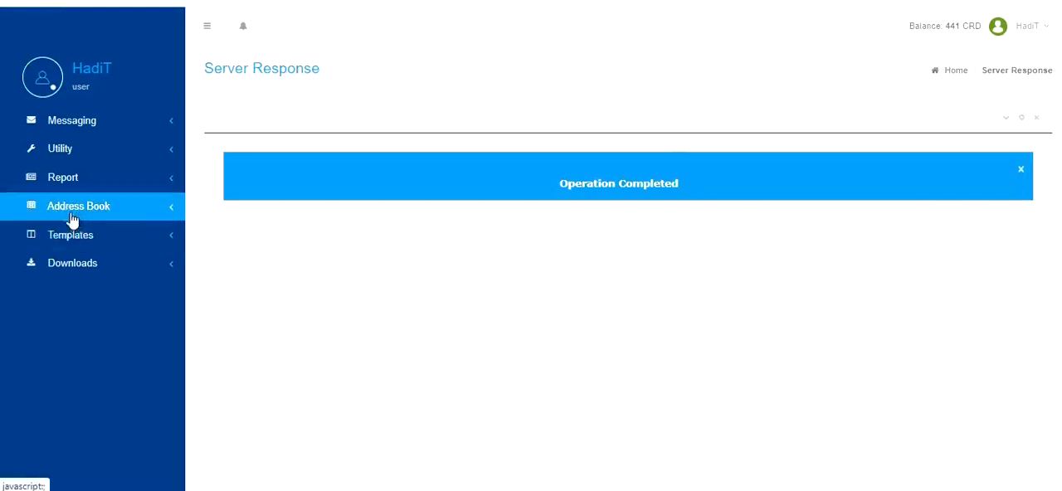
Add a new address book group named Grade10 with its GroupData option set to Yes.
click(87, 214)
click(75, 257)
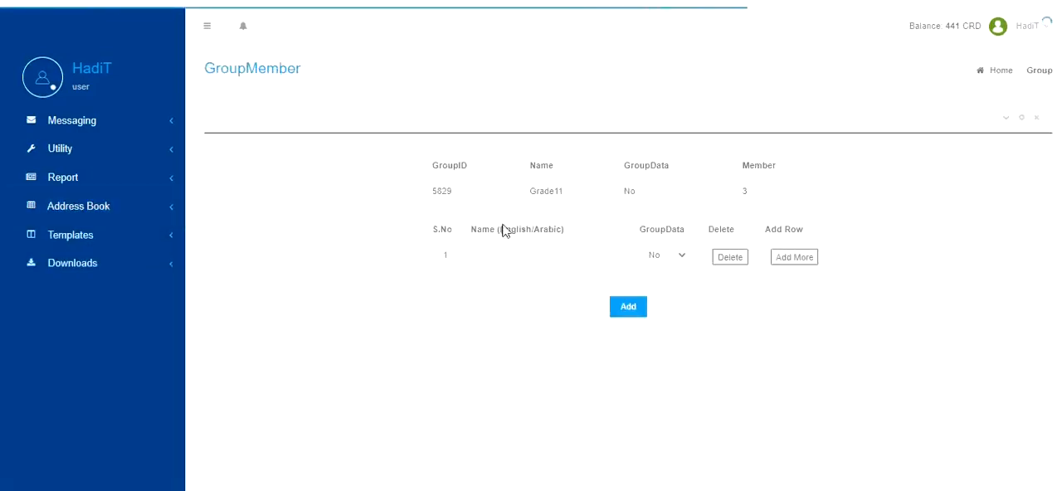
click(496, 258)
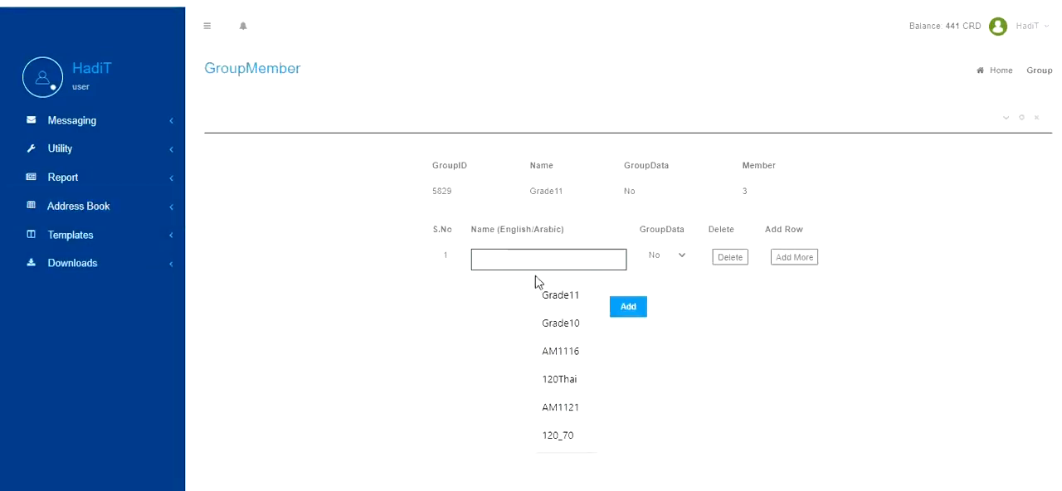
click(563, 323)
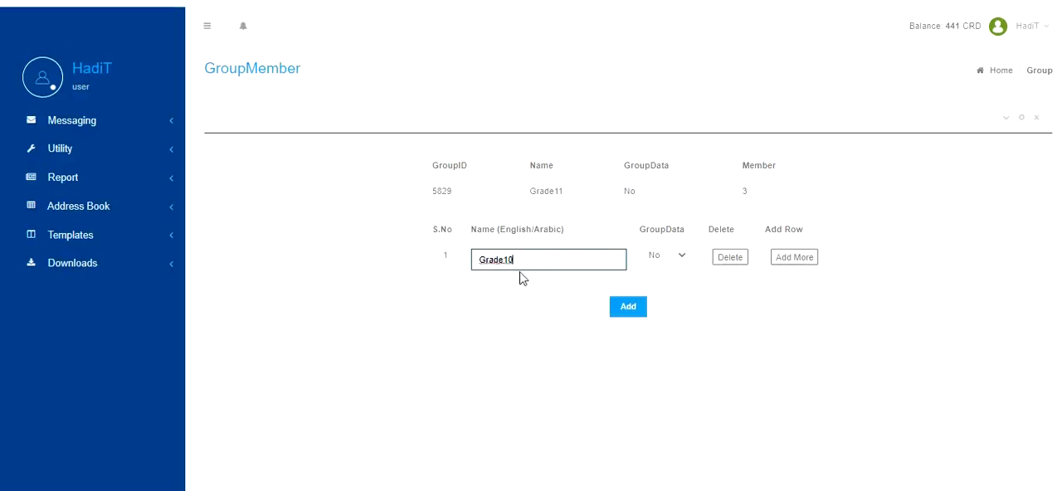
click(675, 257)
click(661, 279)
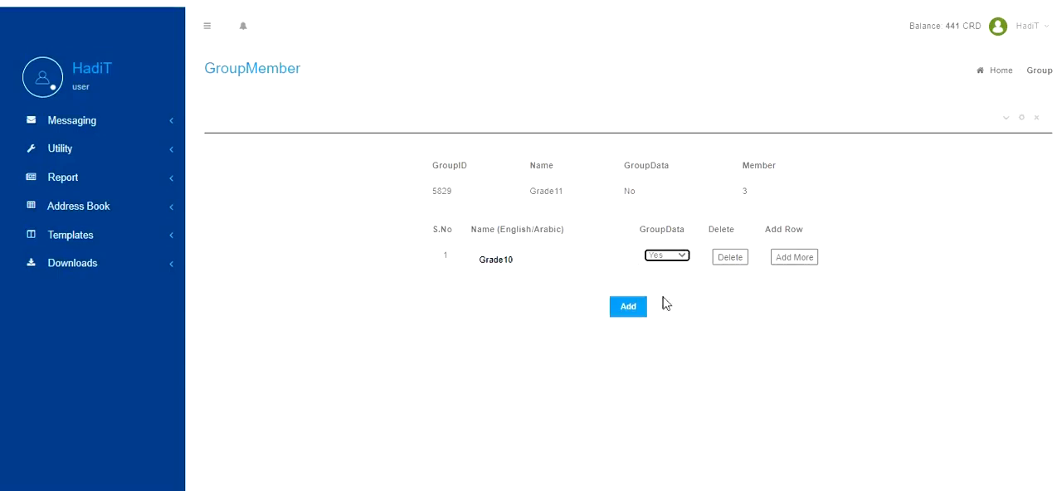
click(627, 313)
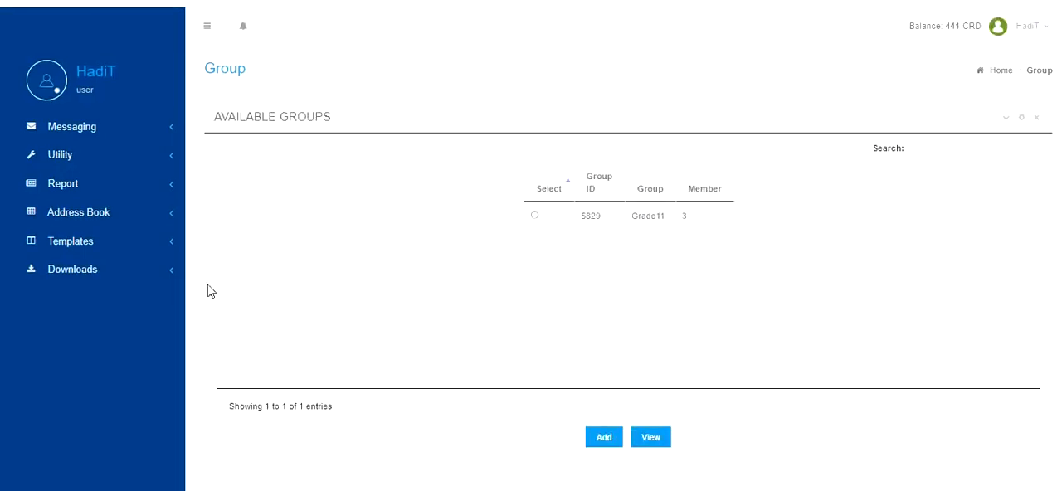
List the address book groups to check the GroupData settings of Grade10 and Grade11.
click(166, 218)
click(141, 239)
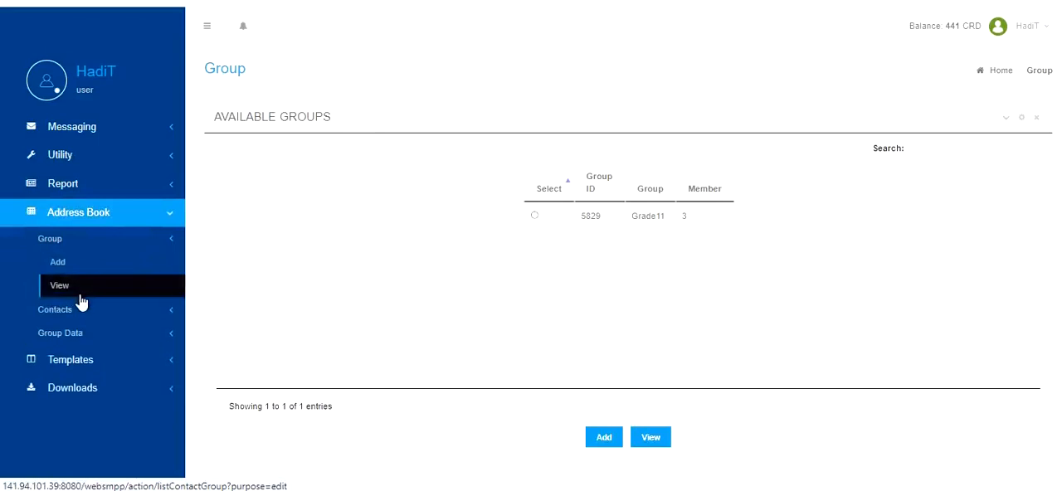
click(80, 295)
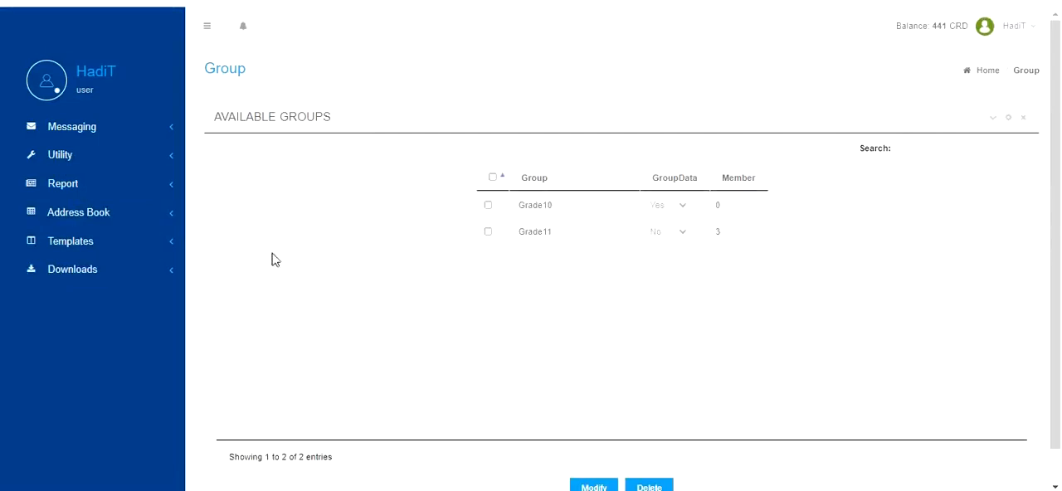
Check which groups are offered for regular contacts in the address book.
click(144, 220)
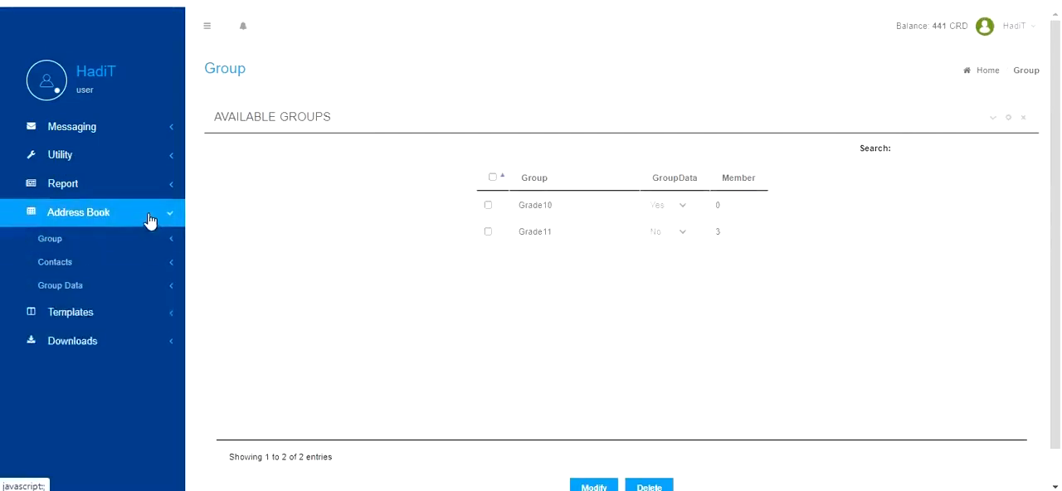
click(122, 239)
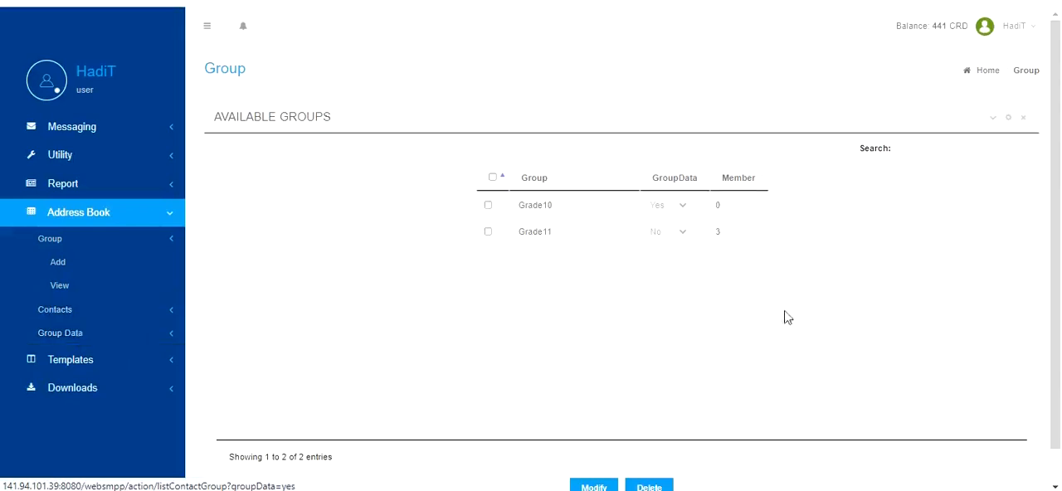
click(51, 315)
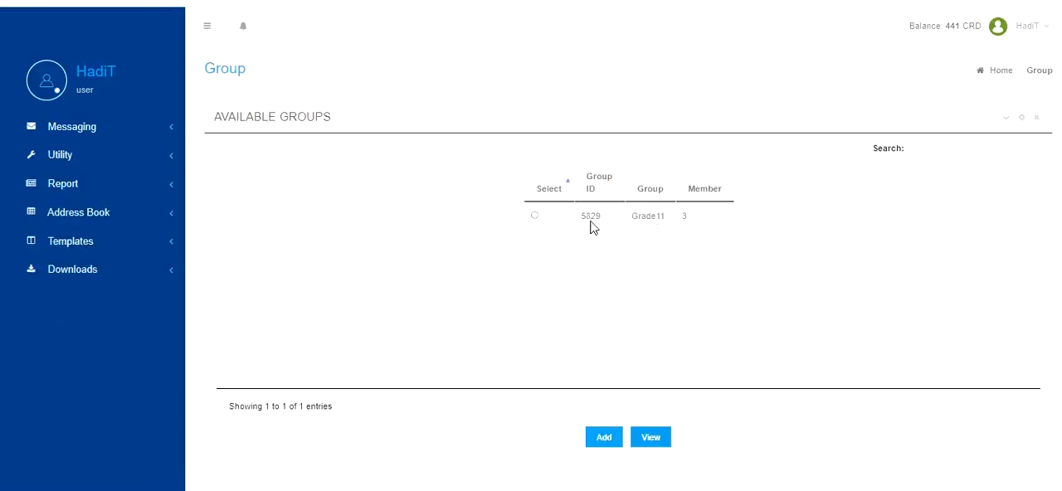
Open the form for adding group data contacts to the Grade10 group and look over its single-entry fields.
click(107, 214)
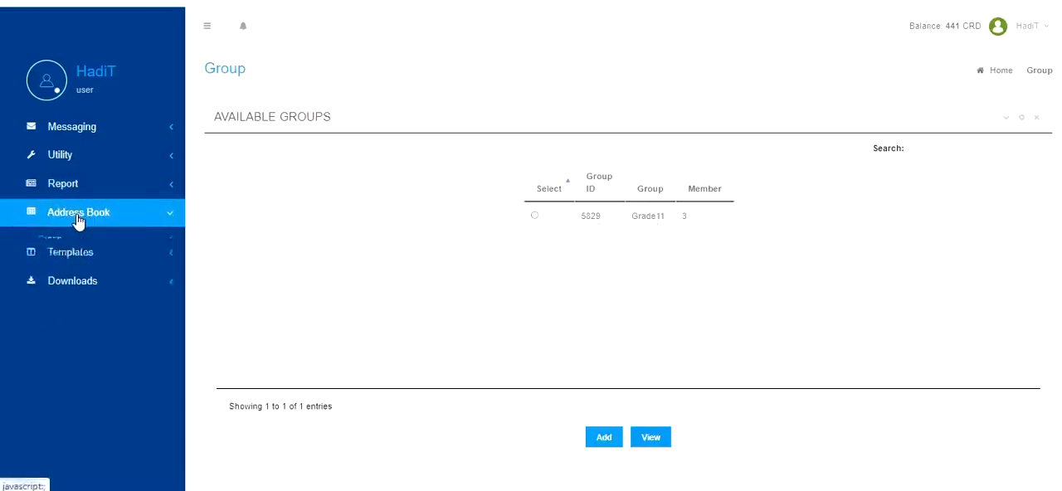
click(63, 340)
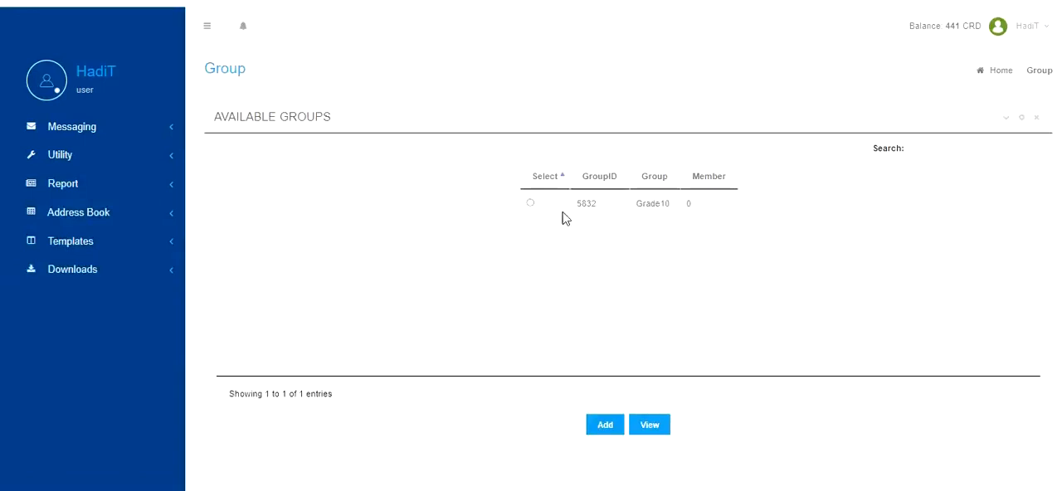
click(530, 204)
click(605, 427)
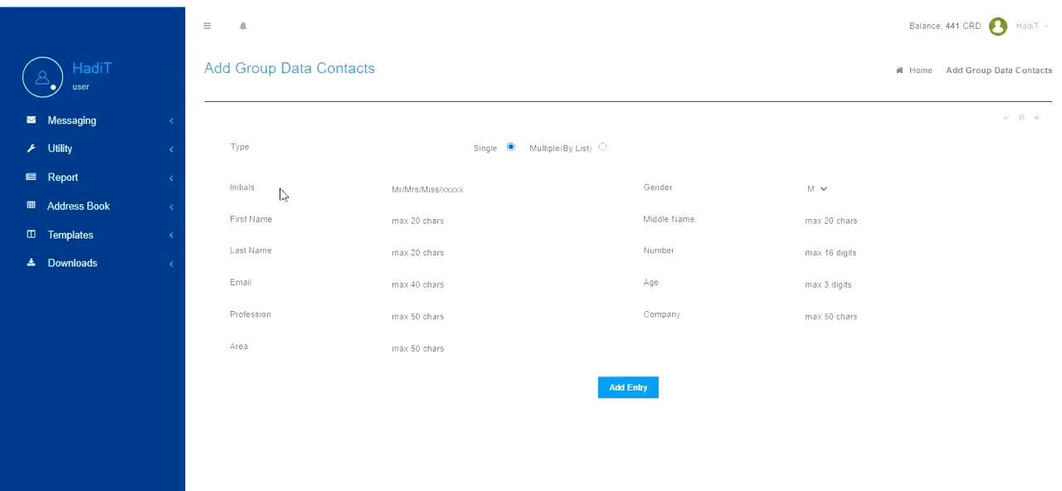
double_click(248, 187)
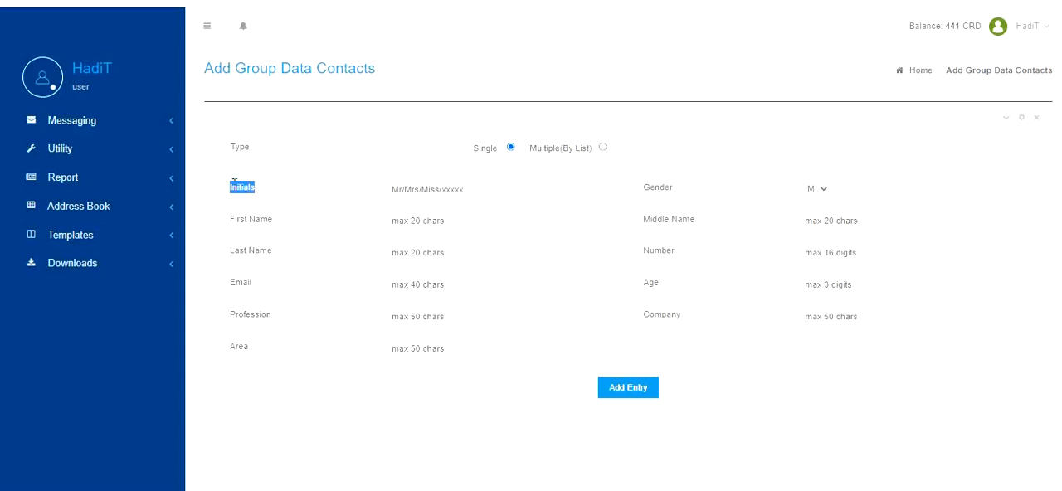
click(247, 234)
Switch the contact entry type to Multiple(By List) and download the txt example file to inspect its format.
click(603, 149)
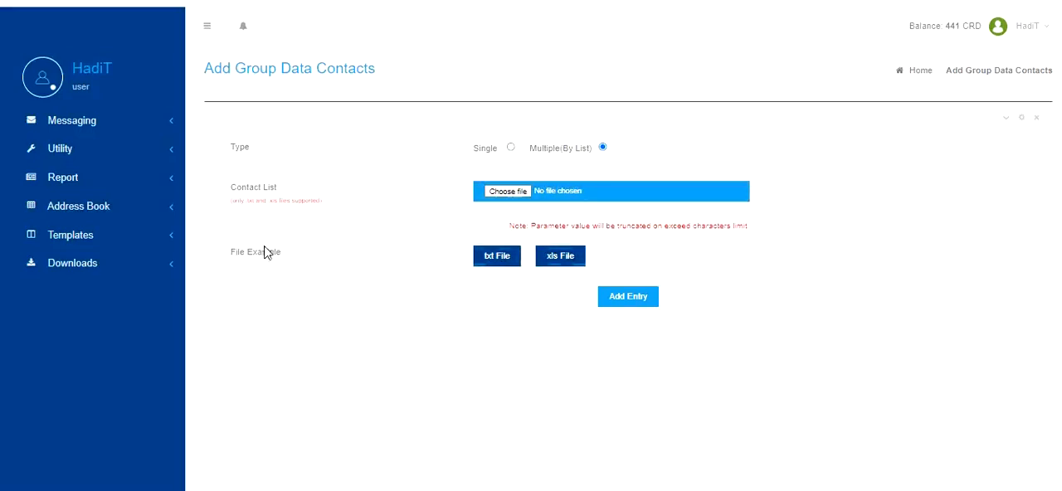
click(486, 262)
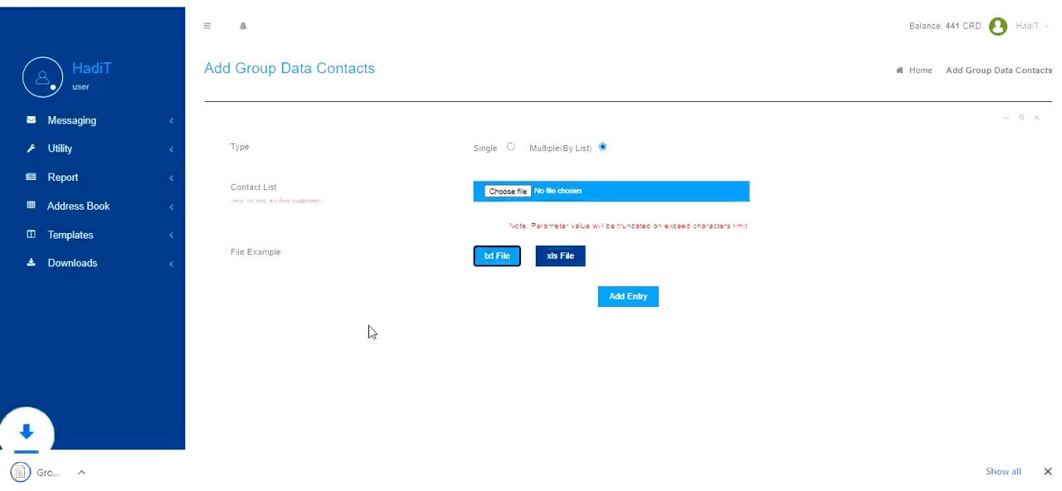
click(88, 472)
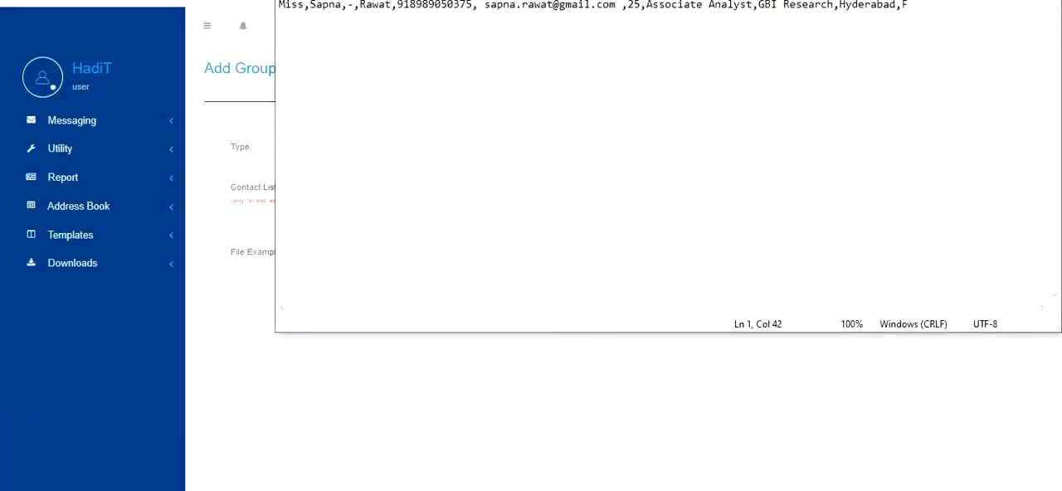
key(alt+F4)
Download the xls example file, examine its contact columns in Excel, and return to the group data contacts form.
click(572, 264)
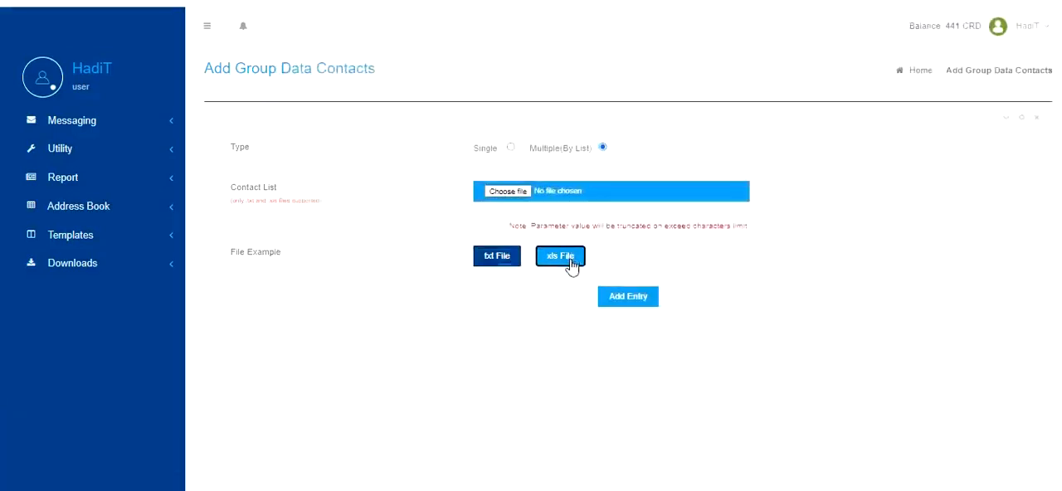
click(41, 480)
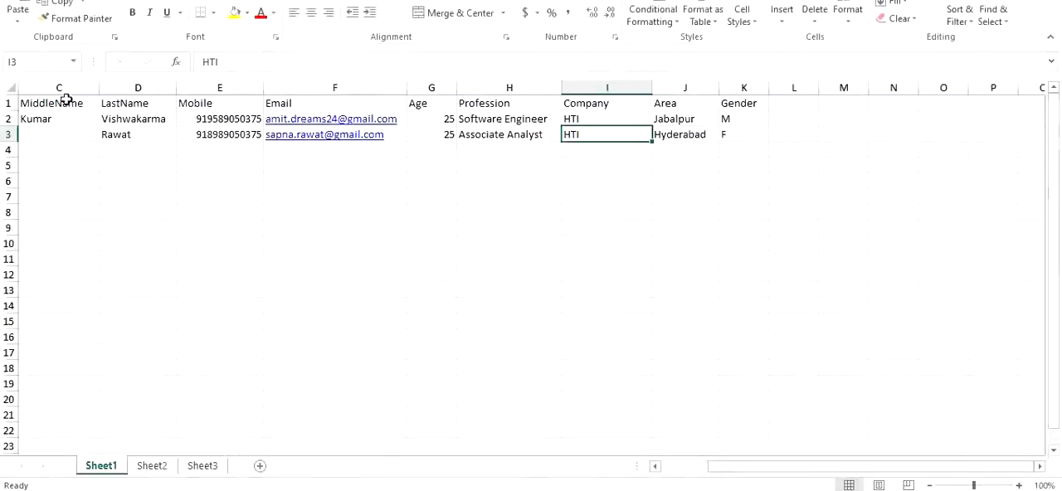
click(59, 87)
drag(101, 90, 134, 89)
click(211, 86)
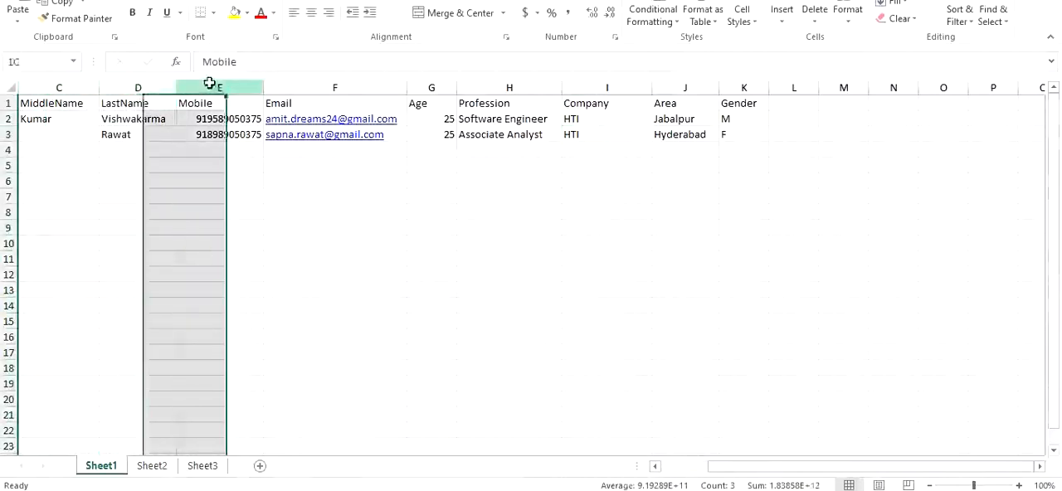
click(348, 86)
click(452, 88)
click(508, 88)
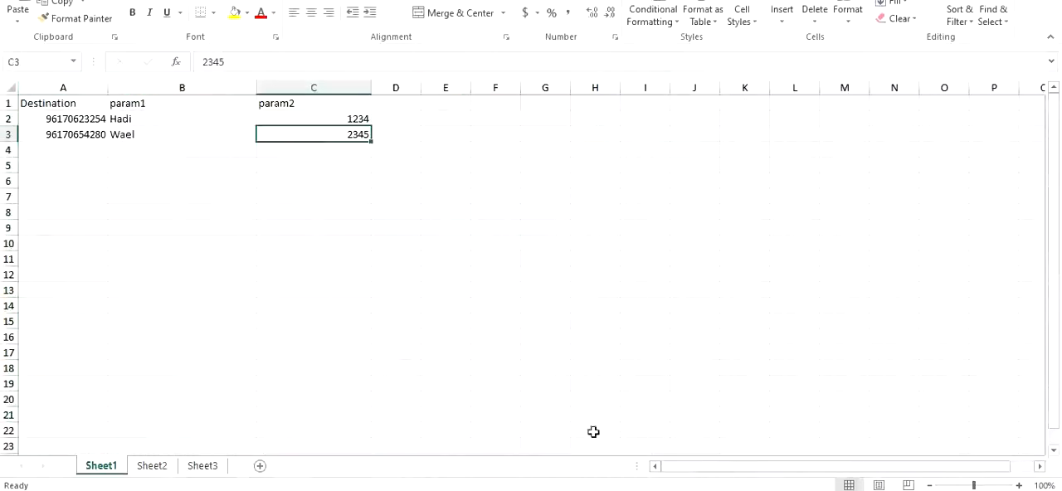
click(502, 439)
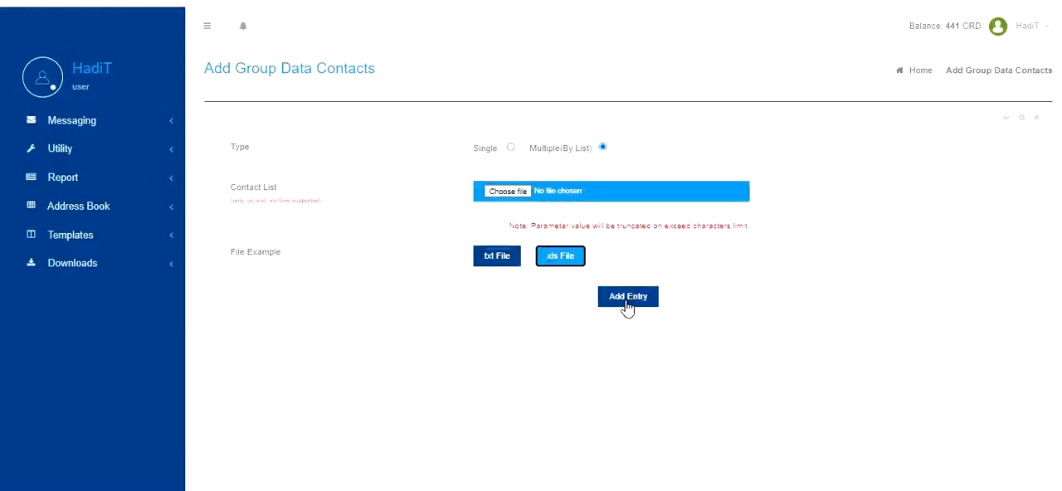
click(496, 262)
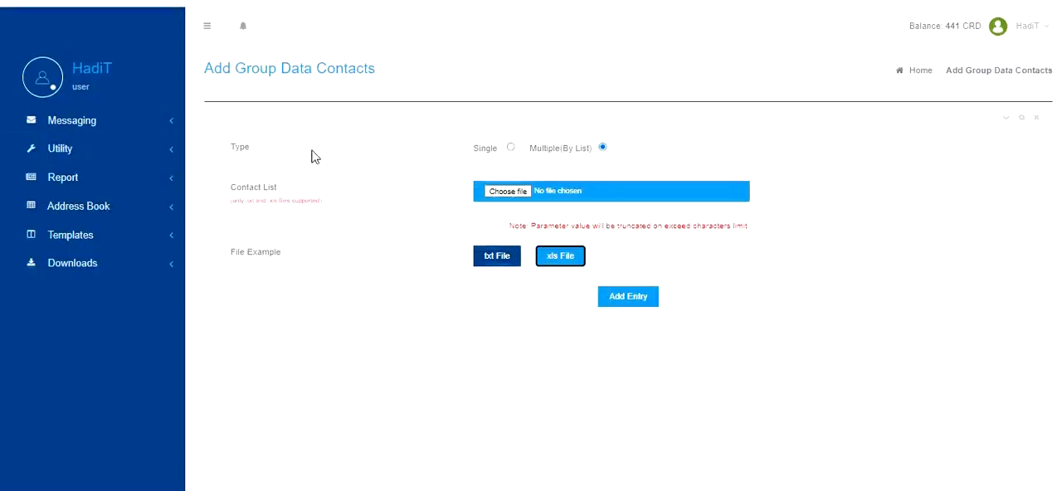